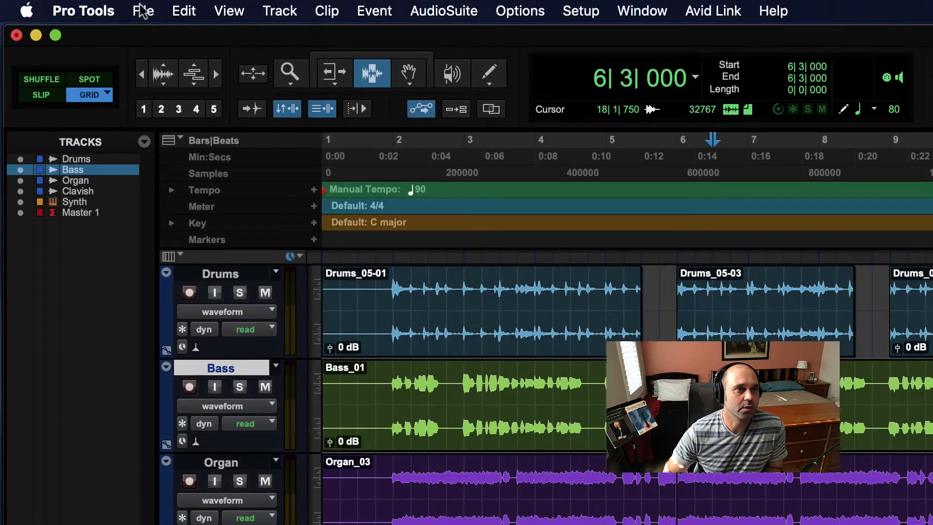
Step: Open the File menu of the Demo Session with its Drums, Bass, Organ, Clavish and Synth tracks
click(54, 4)
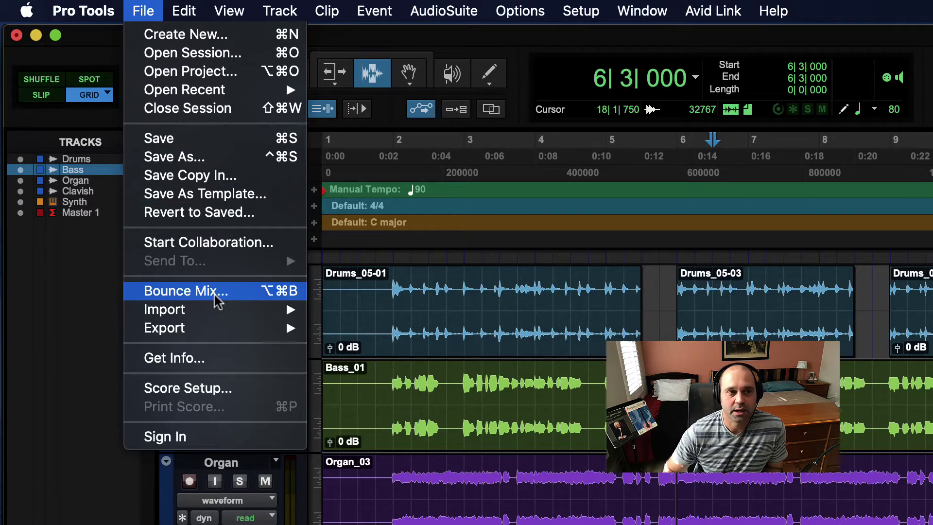
Step: Look over the File > Import and File > Export submenus, then move to the Edit menu
mouse_move(217, 313)
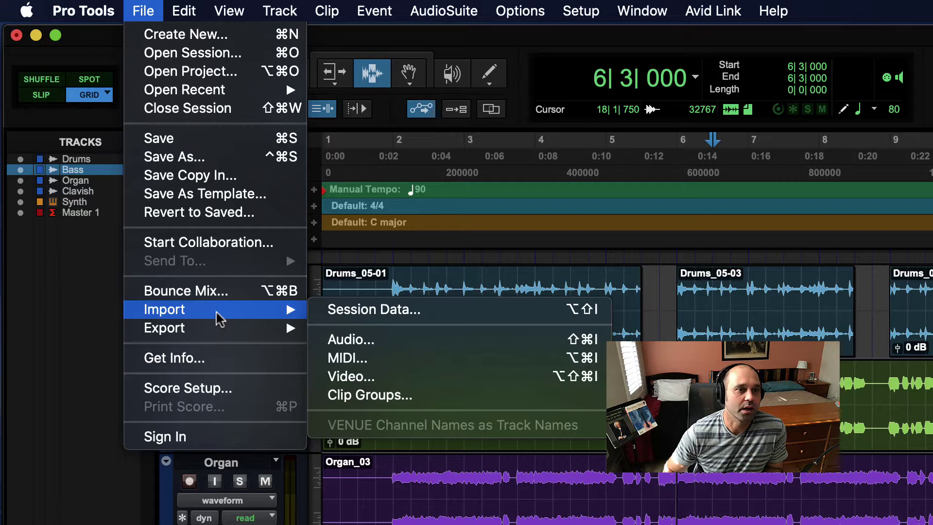
mouse_move(211, 334)
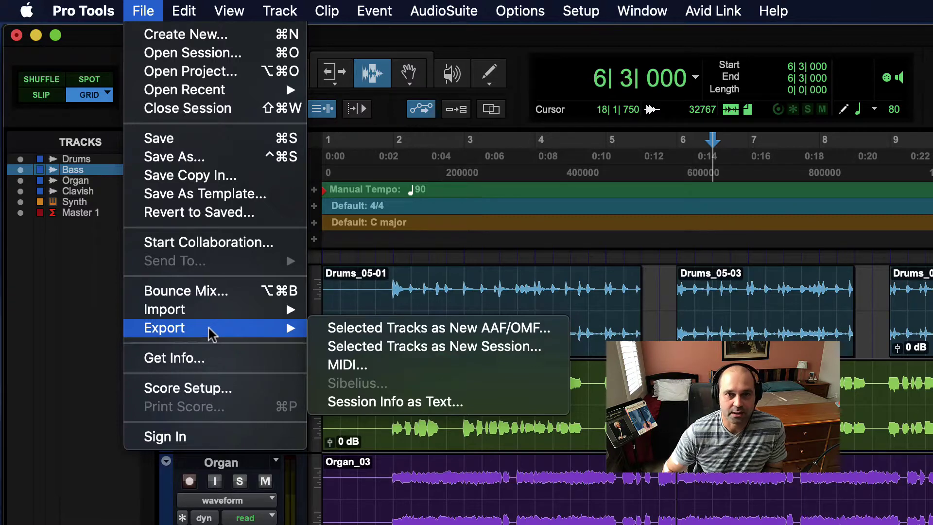
mouse_move(179, 6)
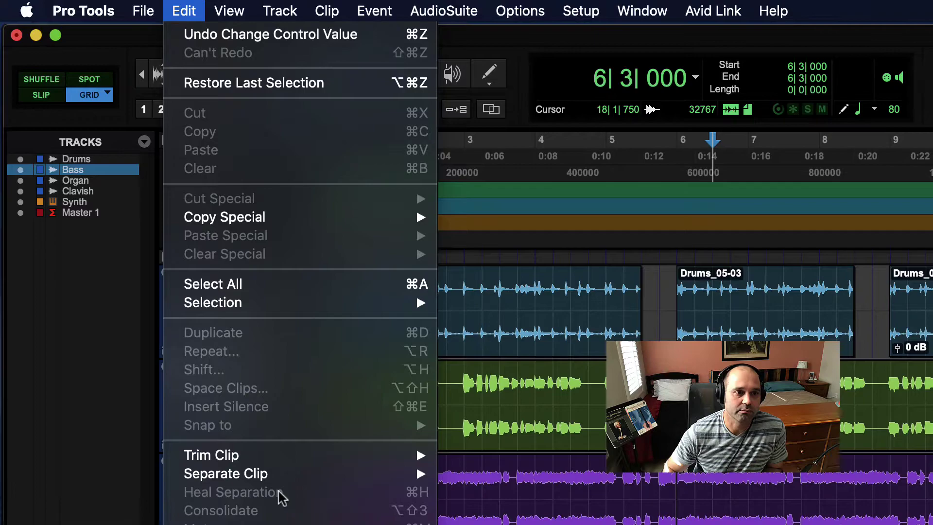
Step: Select the Drums_05-08 clip with the Grabber, then place the insertion point at bar 13
key(Escape)
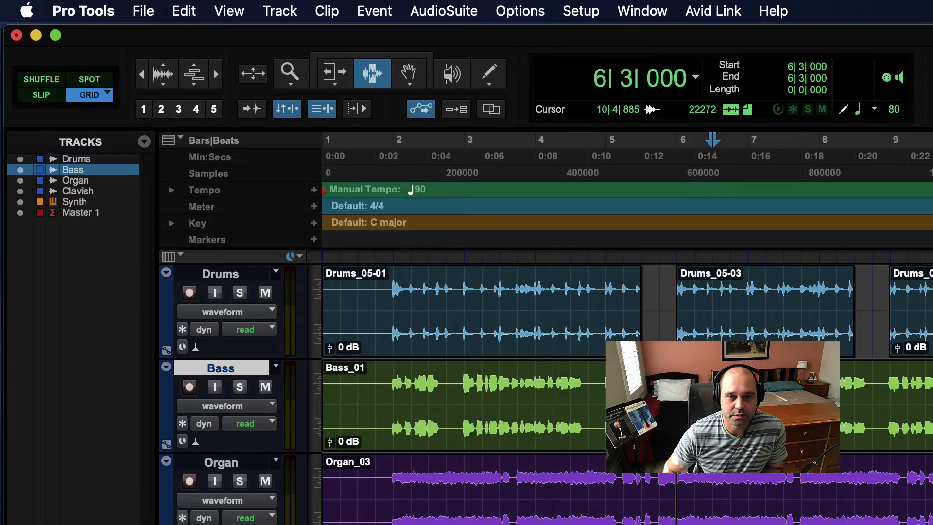
key(F8)
click(619, 168)
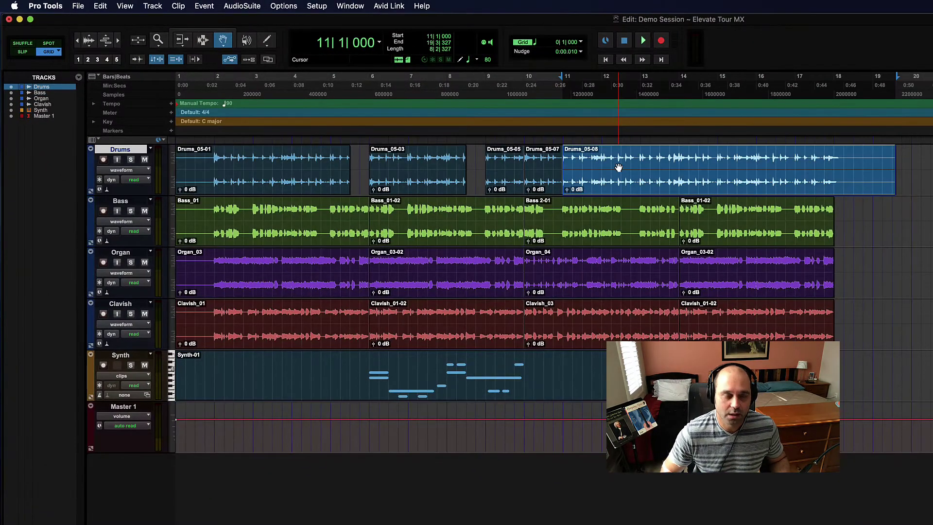
key(F7)
click(649, 166)
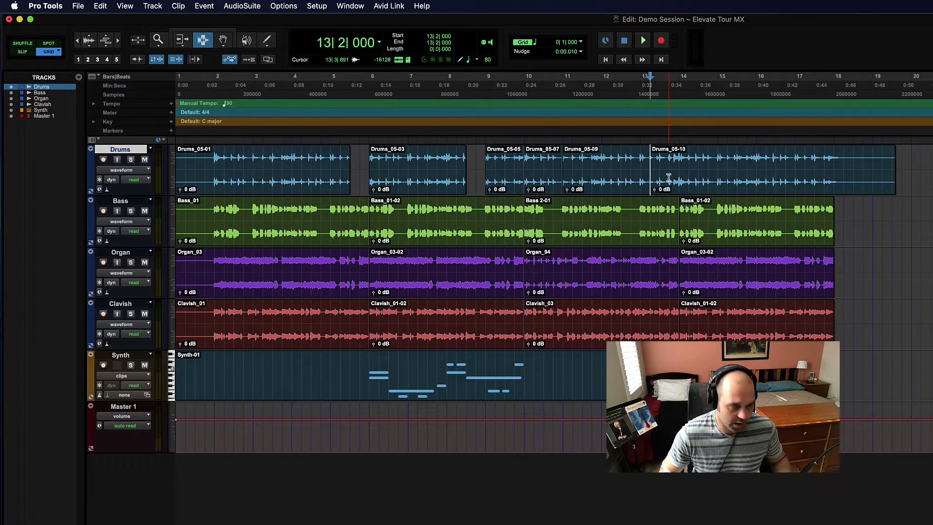
Step: Browse the Edit menu, move the insertion point to bar 3 on Drums, and reopen Edit
click(102, 6)
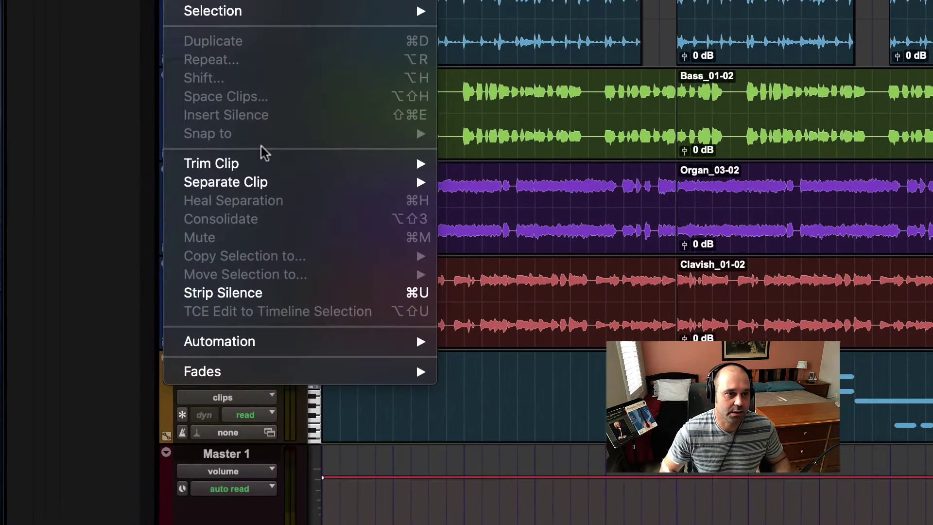
mouse_move(146, 259)
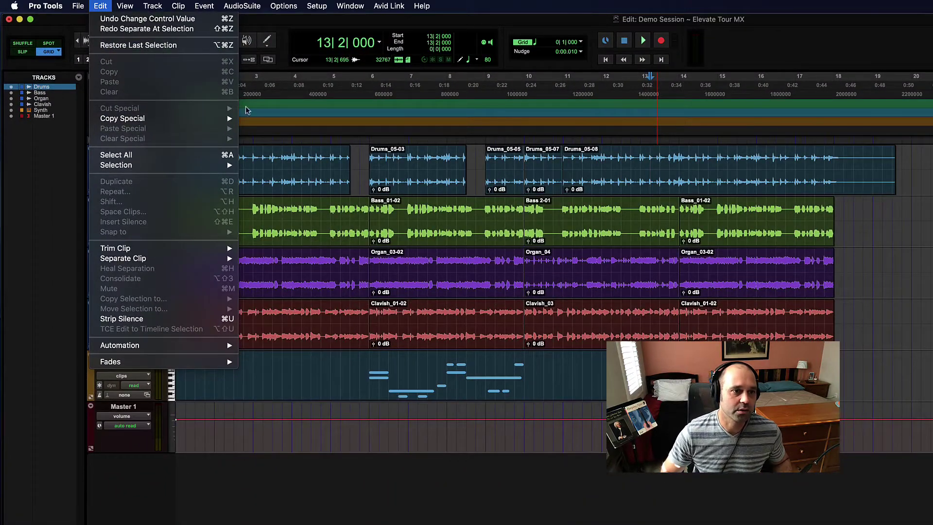
click(252, 165)
click(251, 164)
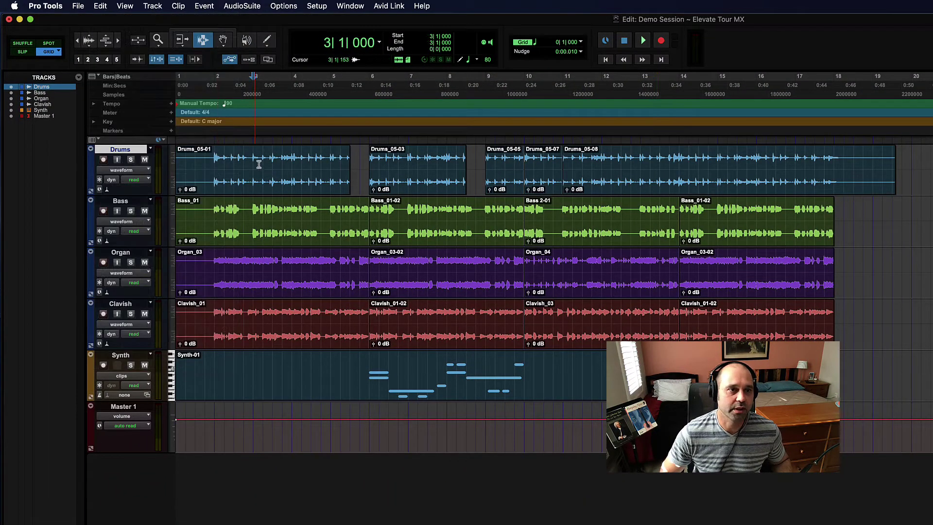
click(100, 5)
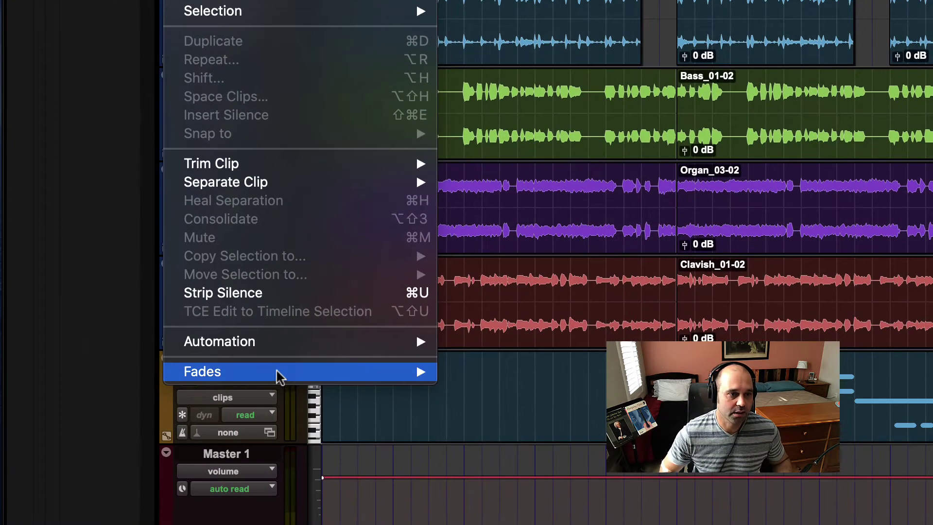
mouse_move(265, 376)
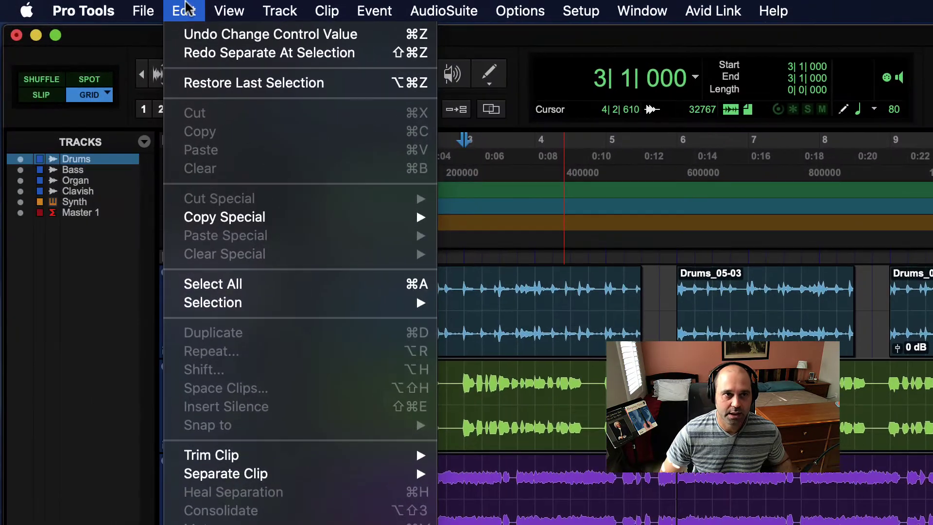
Step: Browse the View and Track menus, ending with the Window menu showing
mouse_move(214, 9)
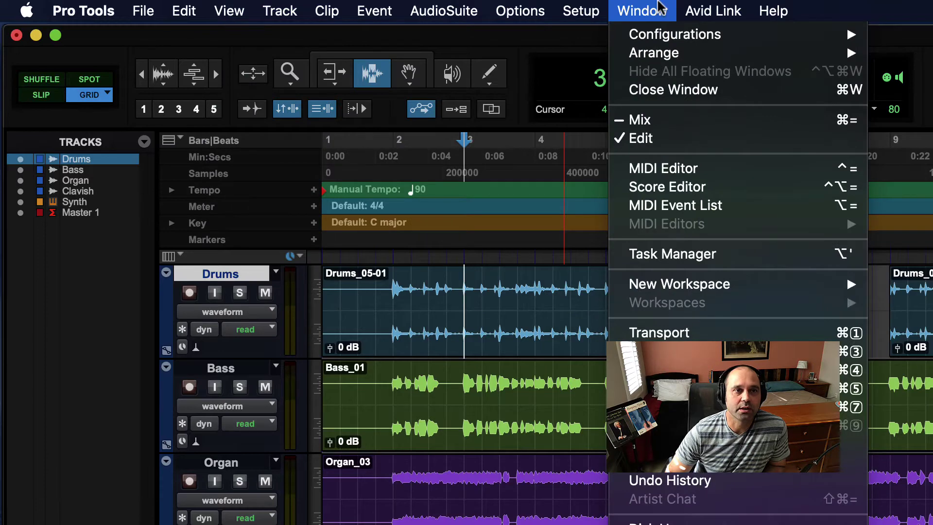
mouse_move(387, 9)
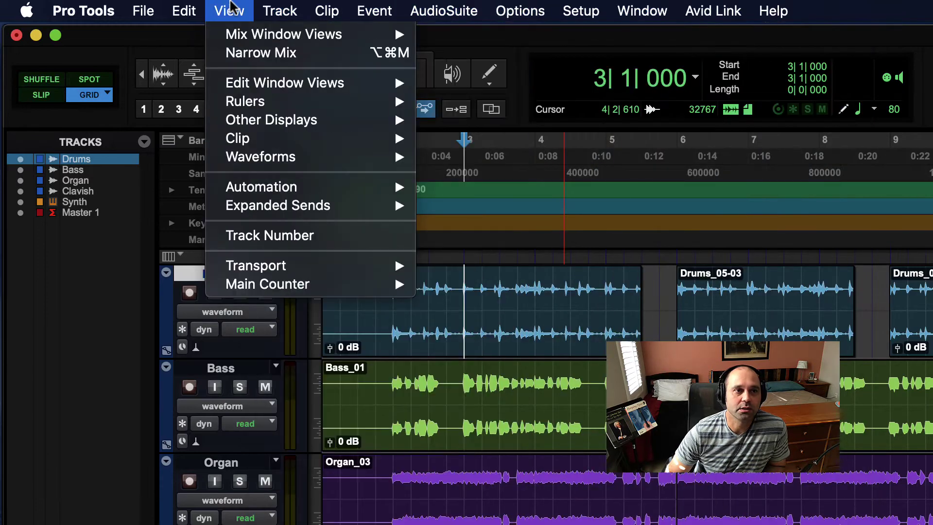
mouse_move(622, 9)
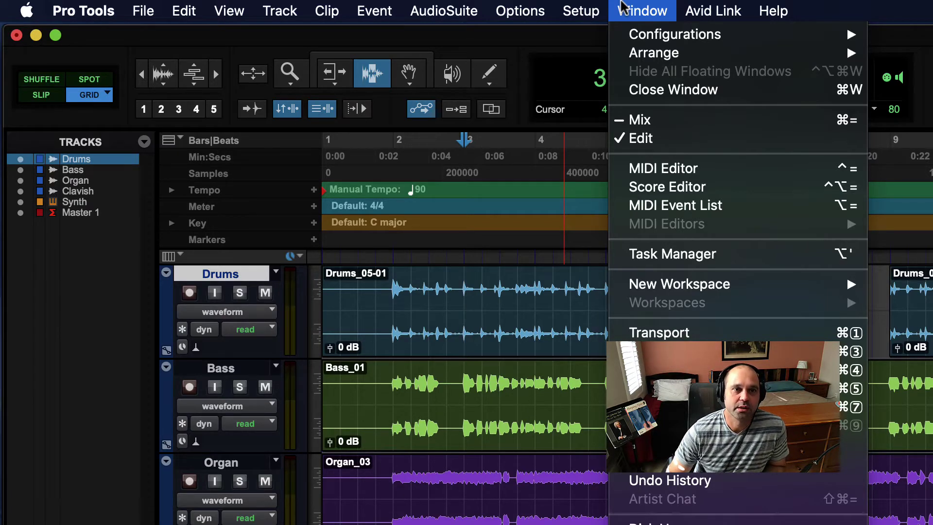
Step: Switch between the Mix, Edit and Synth MIDI Editor windows, returning to Edit with Cmd+=
click(685, 119)
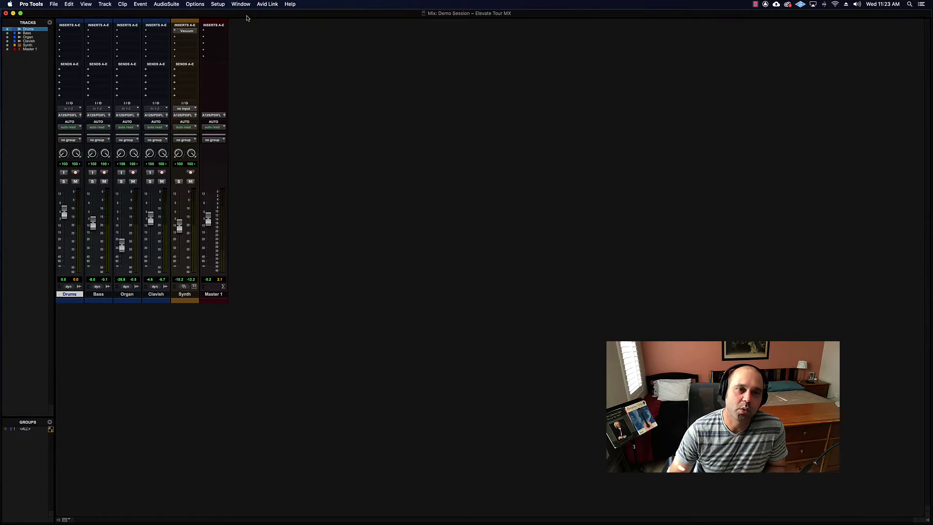
click(240, 3)
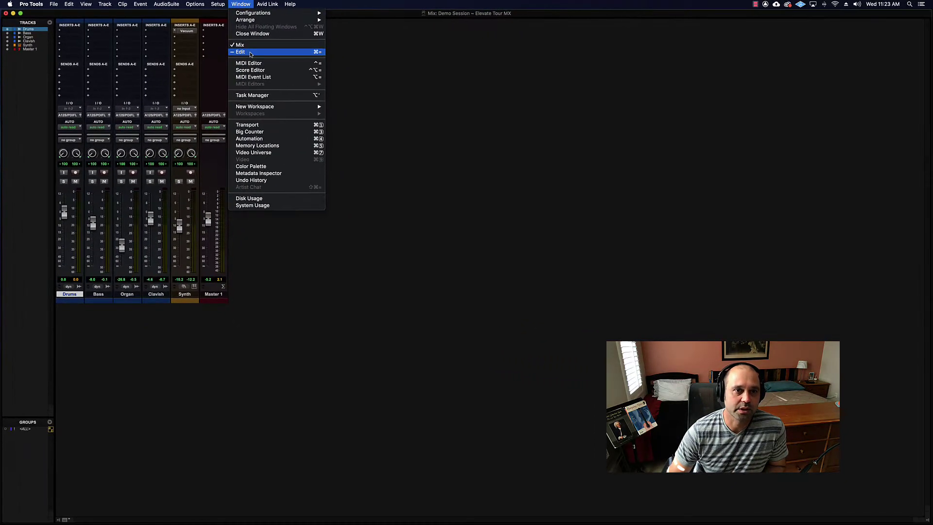
click(350, 76)
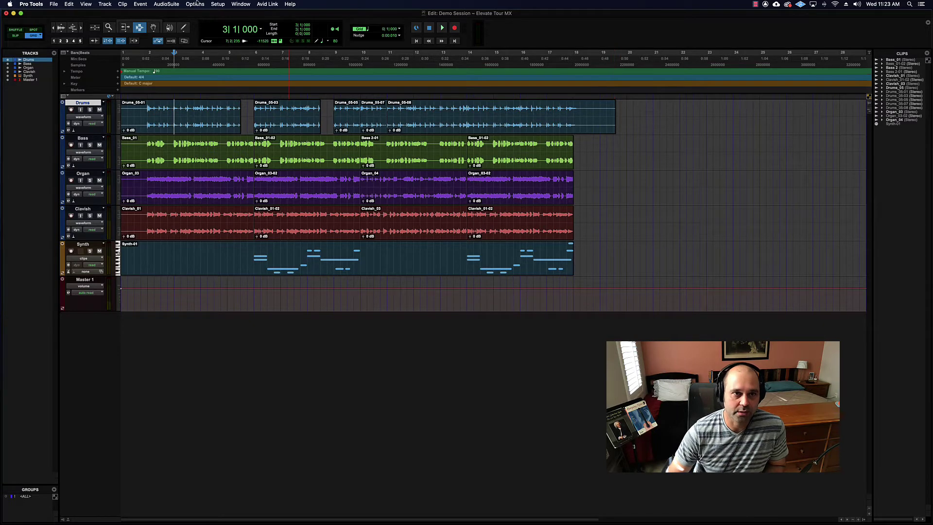
click(241, 4)
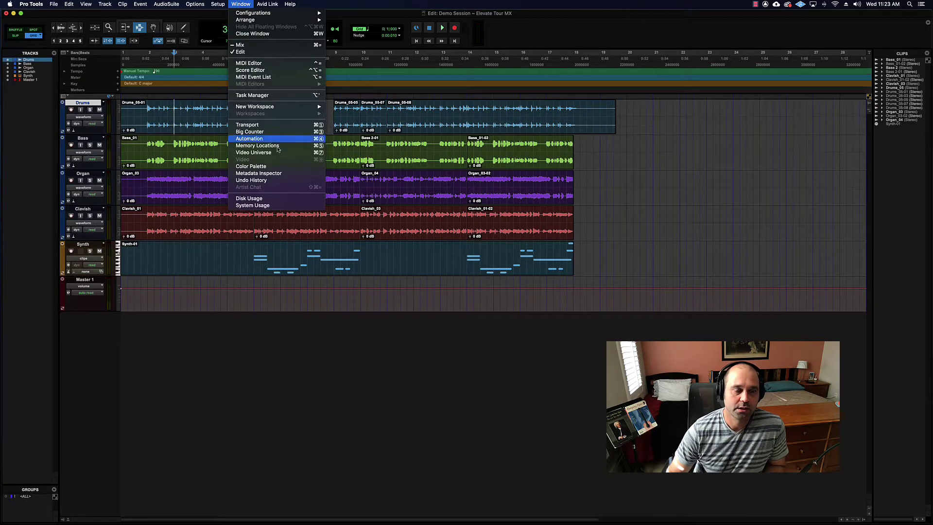
click(253, 63)
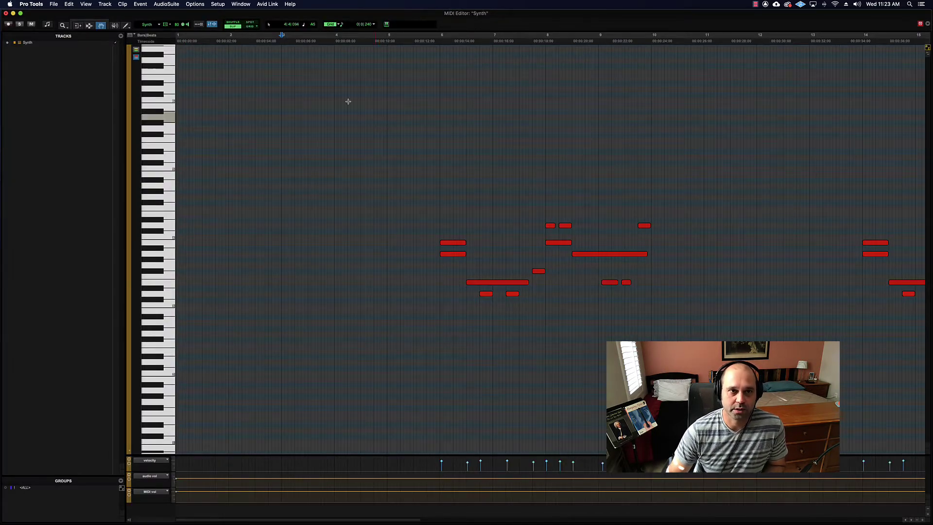
click(238, 5)
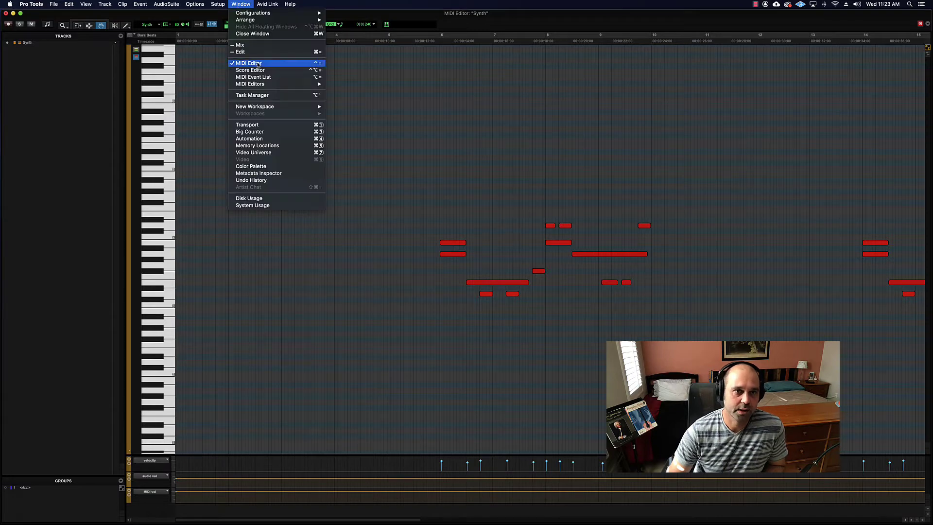
click(255, 44)
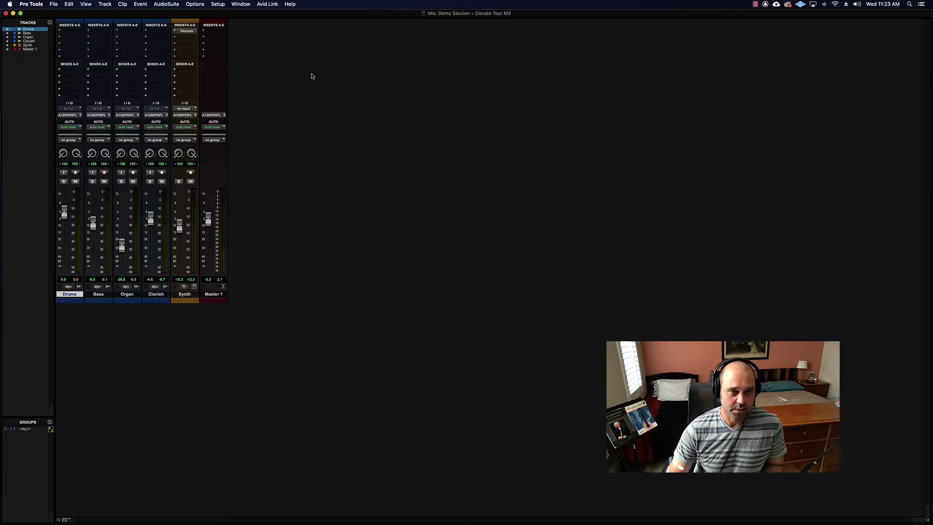
key(super+equal)
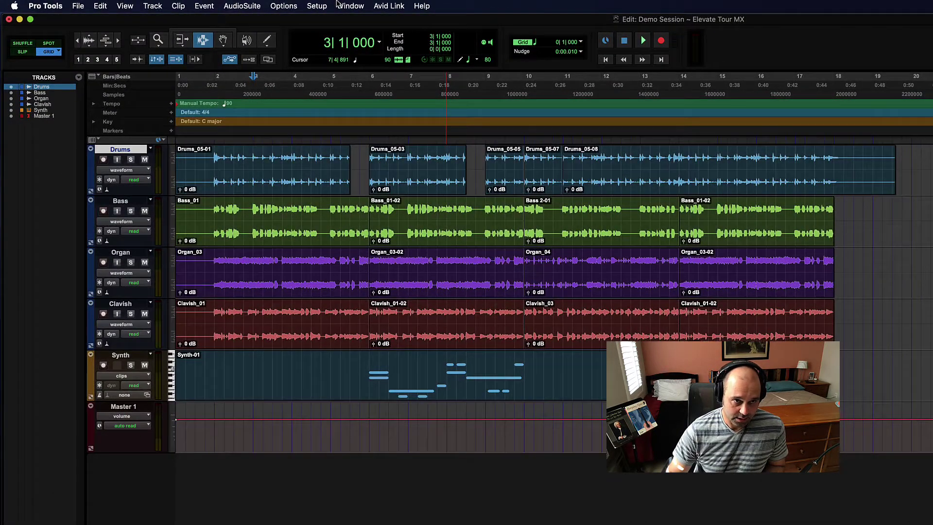
Step: Open the floating Transport window, drag it to the upper left, close it, then show the View menu
click(256, 4)
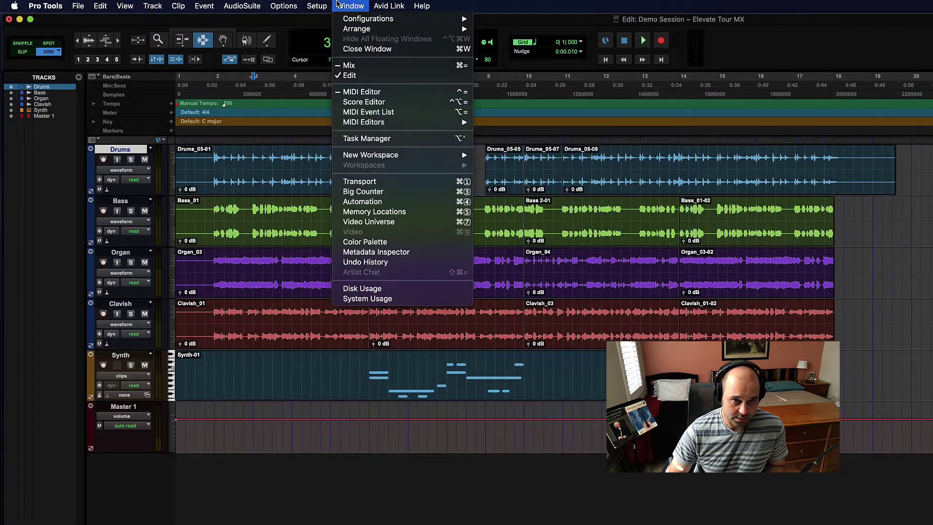
click(359, 181)
drag(490, 232, 710, 252)
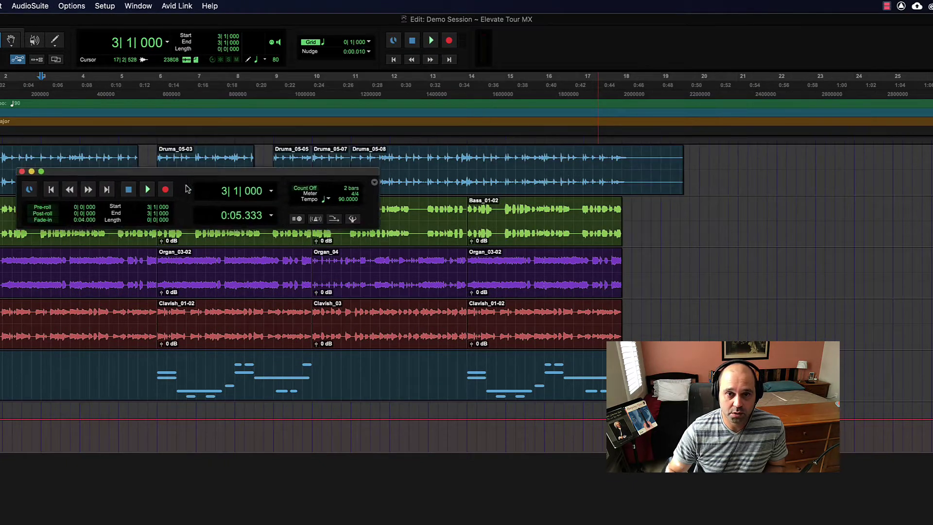
drag(631, 252, 247, 141)
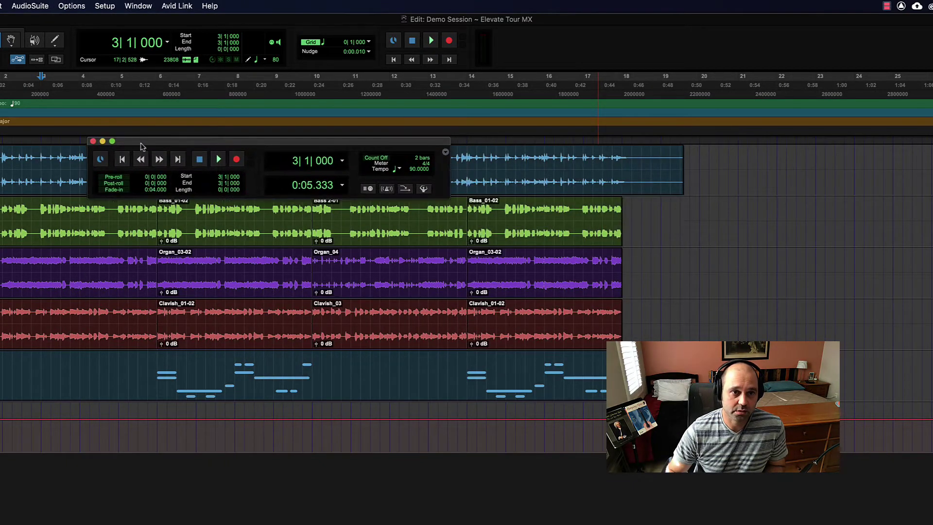
click(92, 141)
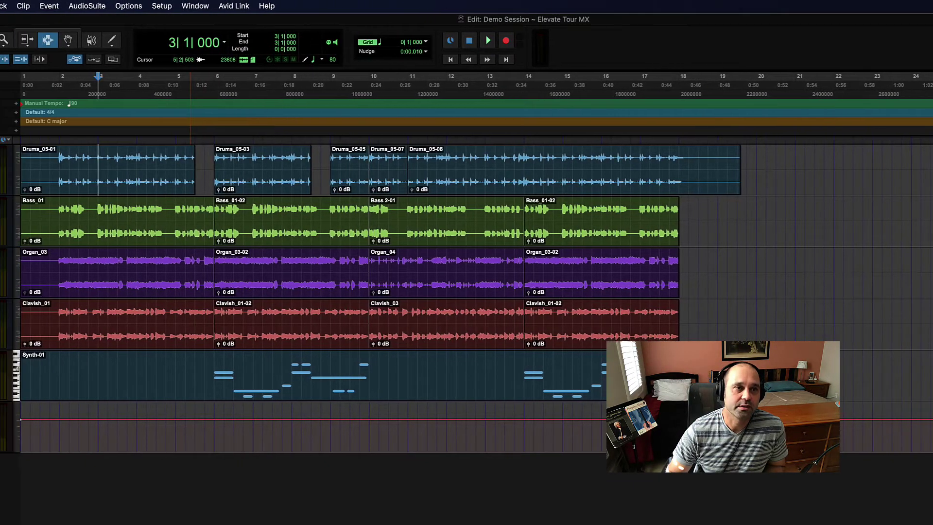
click(117, 6)
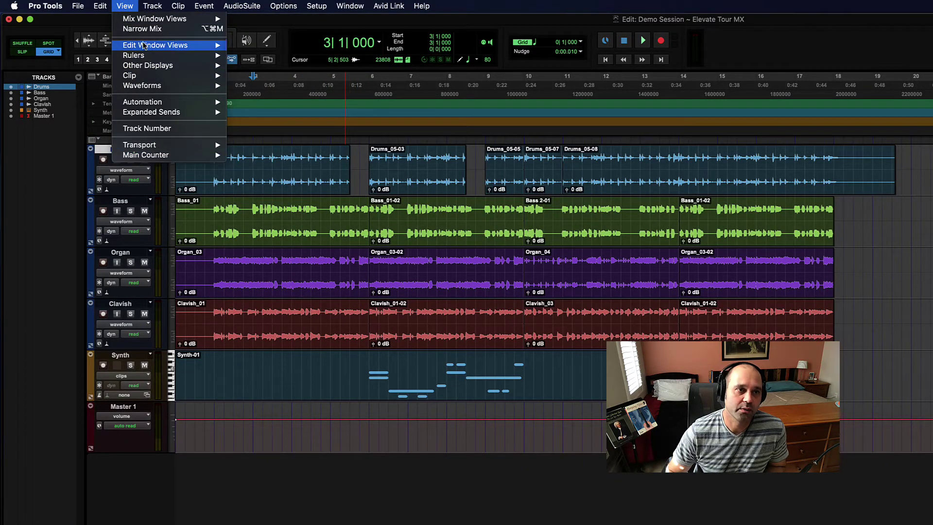
Step: Review the View > Edit Window Views and Mix Window Views submenus, then move to the Window menu
mouse_move(126, 48)
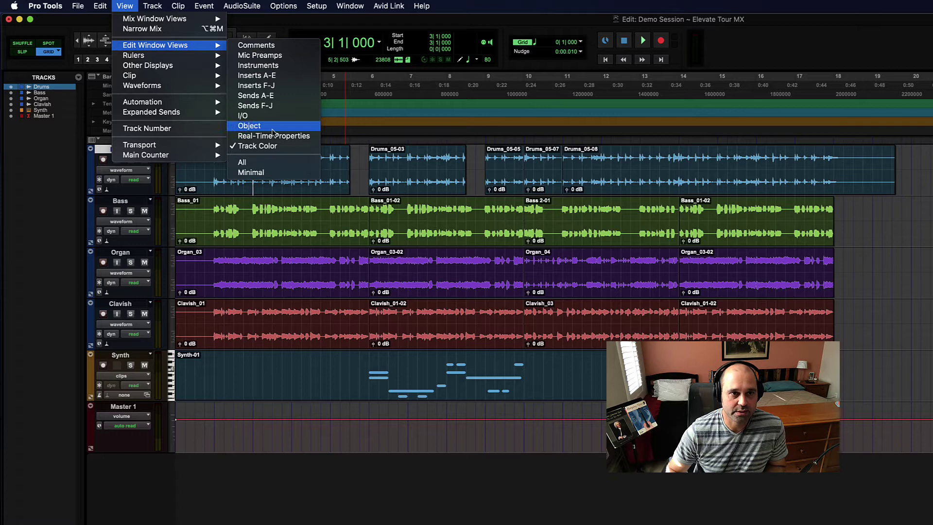
mouse_move(147, 22)
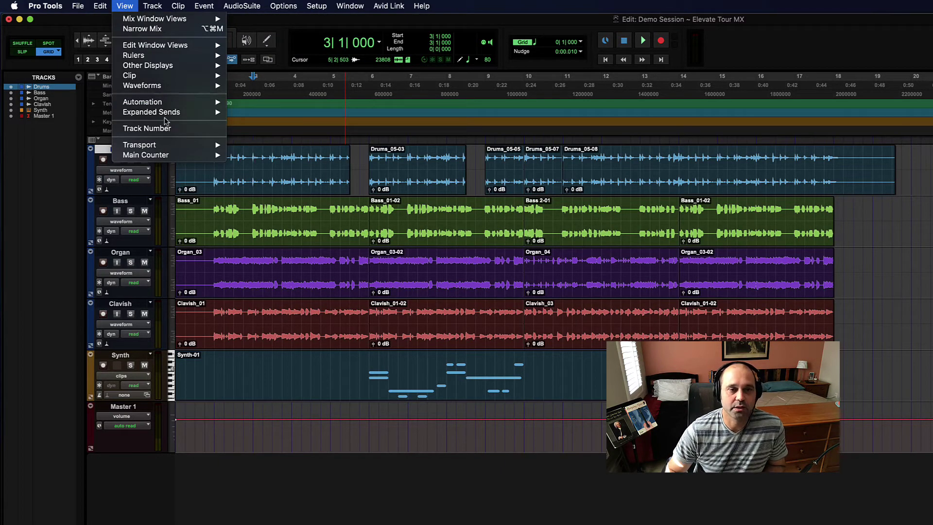
mouse_move(353, 5)
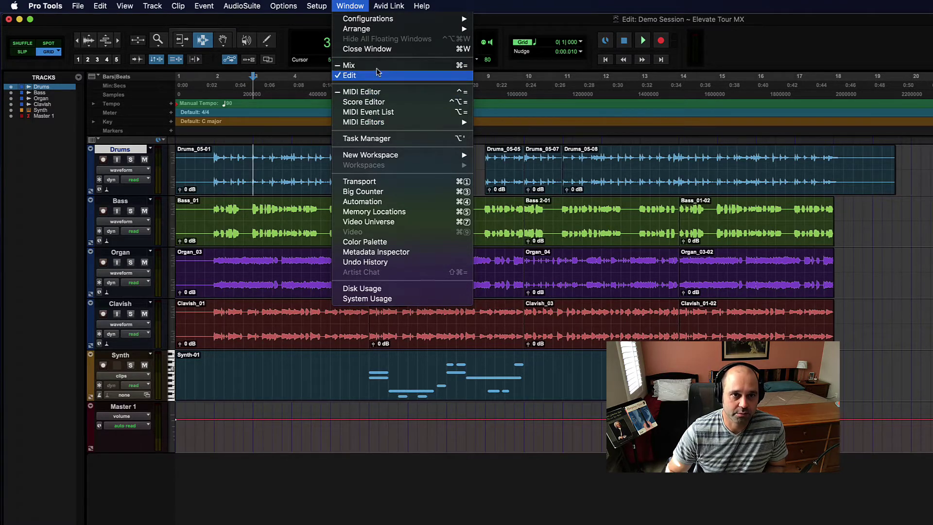
Step: Show the Synth part as notation in the Score Editor, scroll through it, then return to the Edit window
click(381, 103)
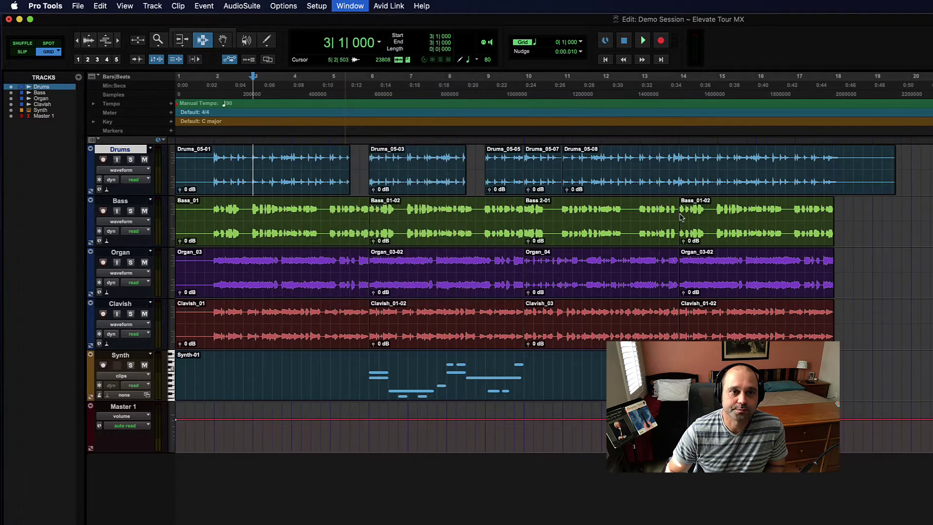
scroll(638, 189, down, 5)
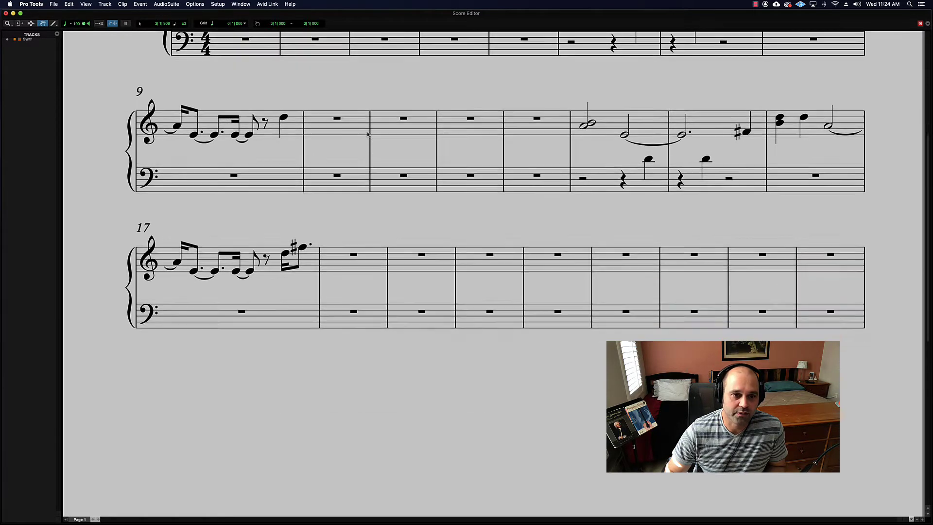
scroll(368, 135, up, 5)
scroll(367, 135, down, 3)
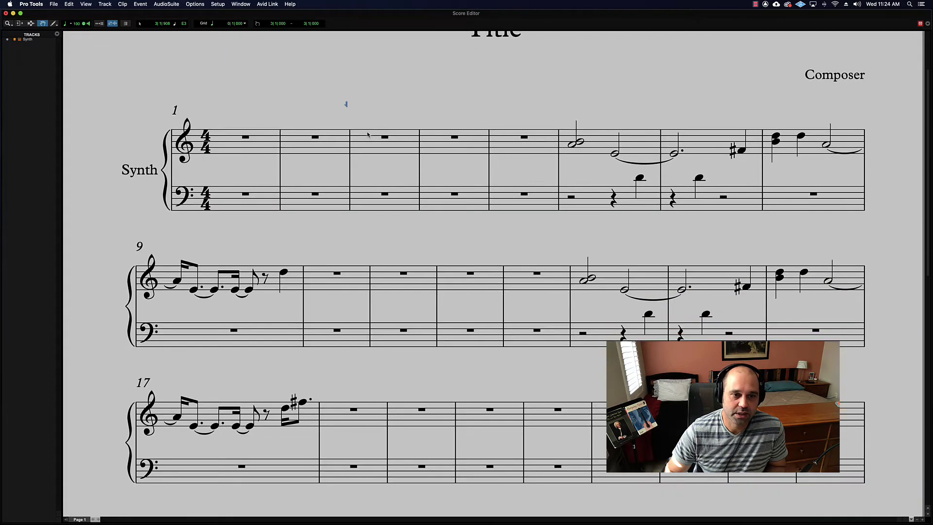
scroll(368, 135, up, 3)
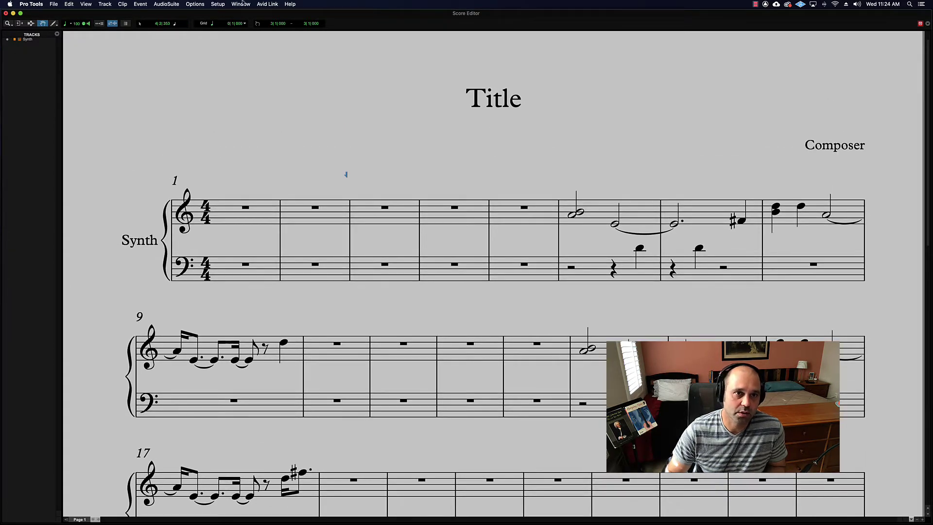
click(242, 4)
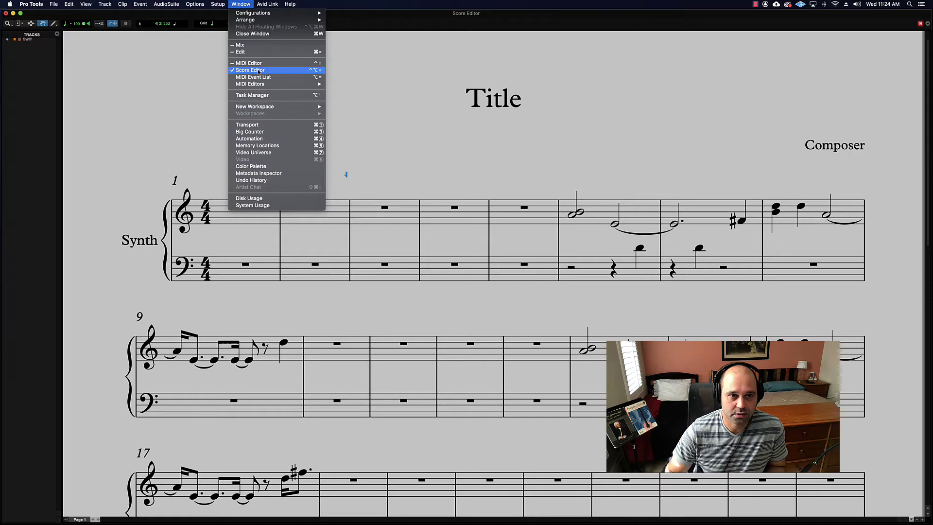
click(247, 51)
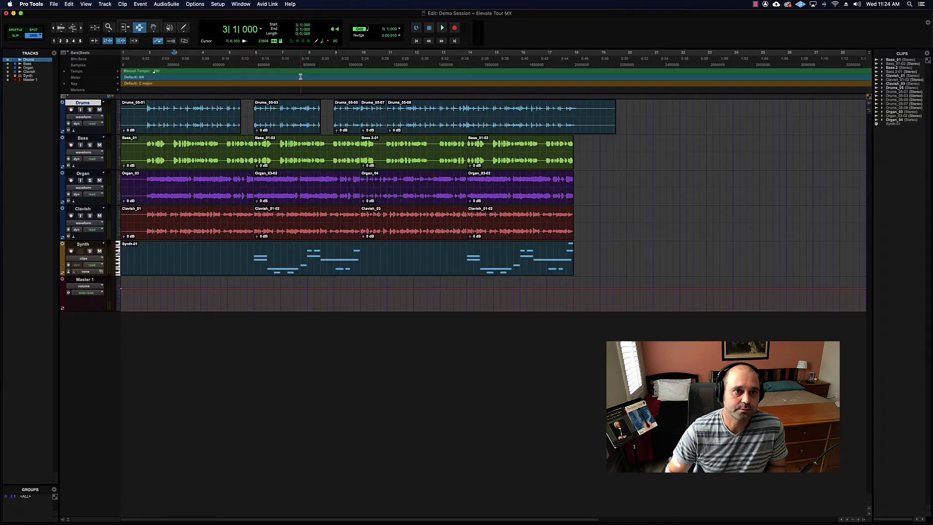
Step: Show the Track menu's New, Group, Duplicate, Freeze, Commit, Bounce and Create Click Track commands
click(101, 4)
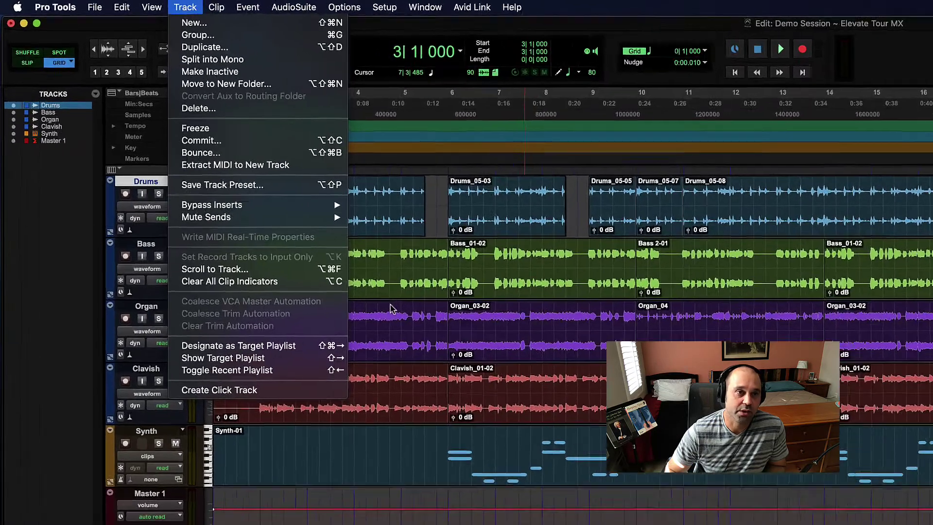
mouse_move(221, 6)
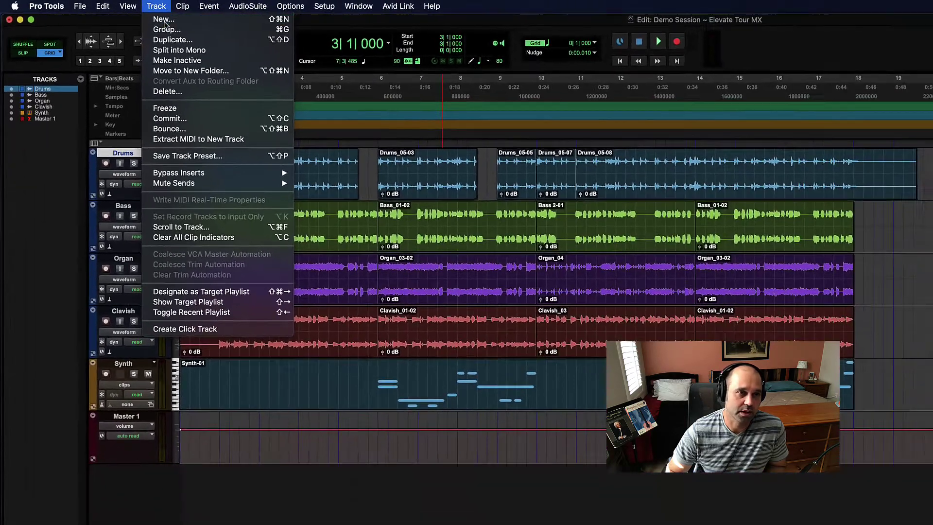
Step: Check the New Tracks type list, picking Master Fader, then dismiss without creating and show the Clip menu
click(229, 28)
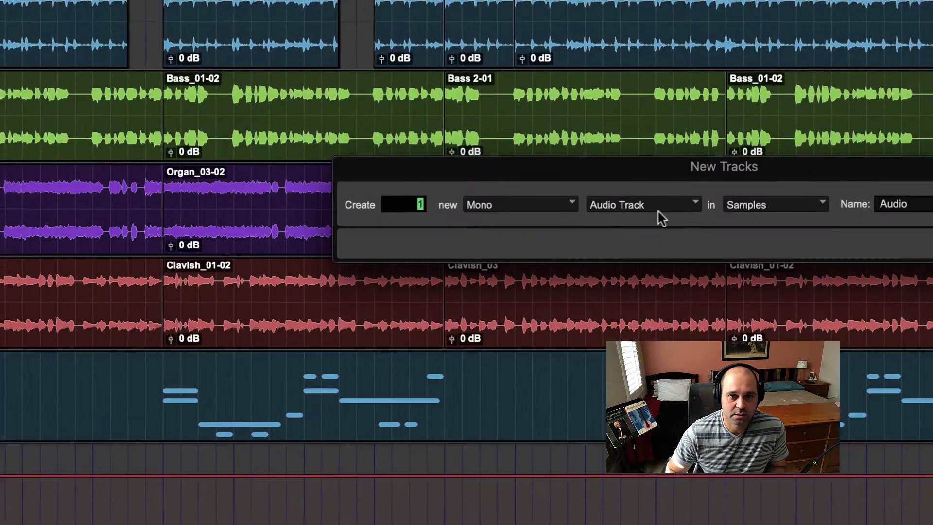
click(635, 270)
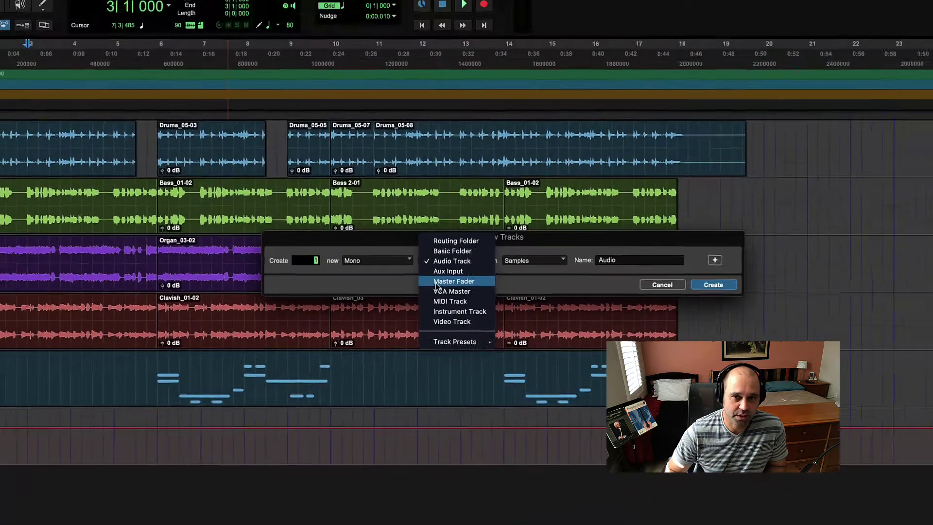
click(645, 237)
click(105, 6)
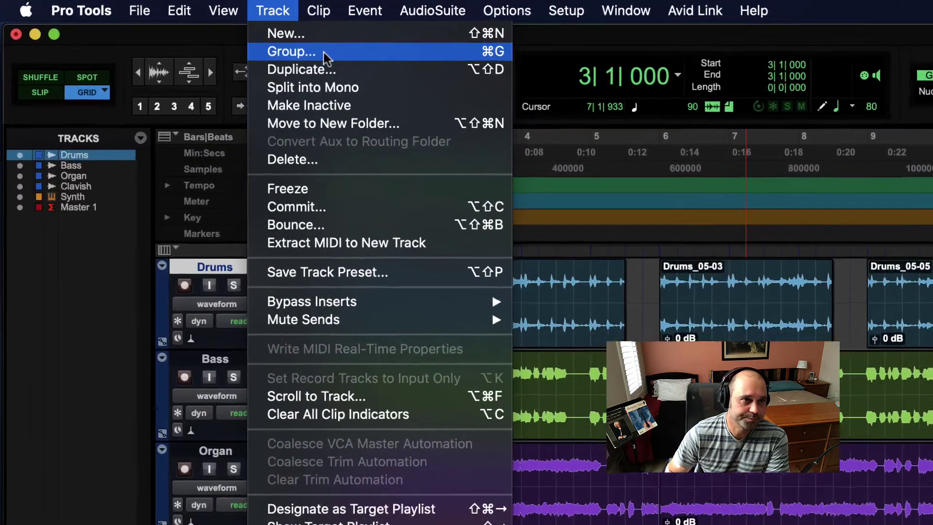
mouse_move(319, 8)
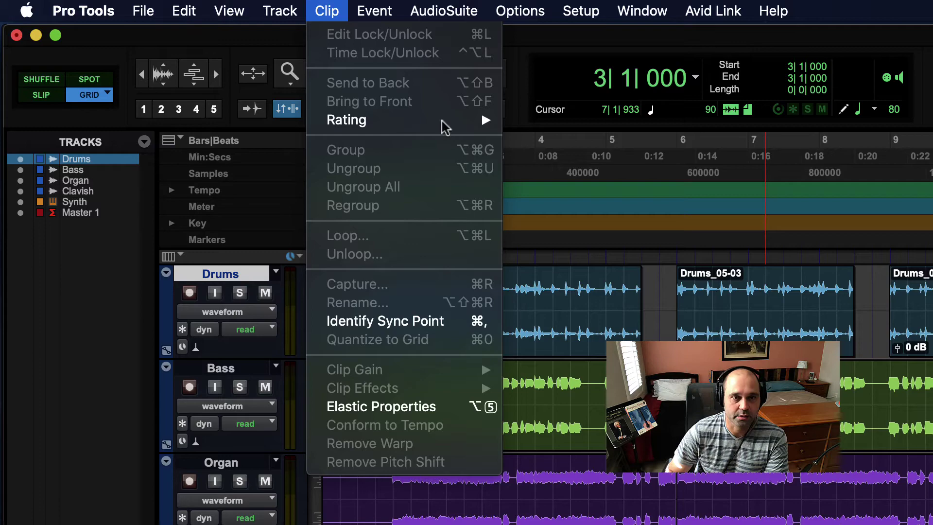
Step: Select in turn the Drums_05-01, 05-03, 05-05, 05-08, Clavish_01 and Organ_03 clips
click(808, 335)
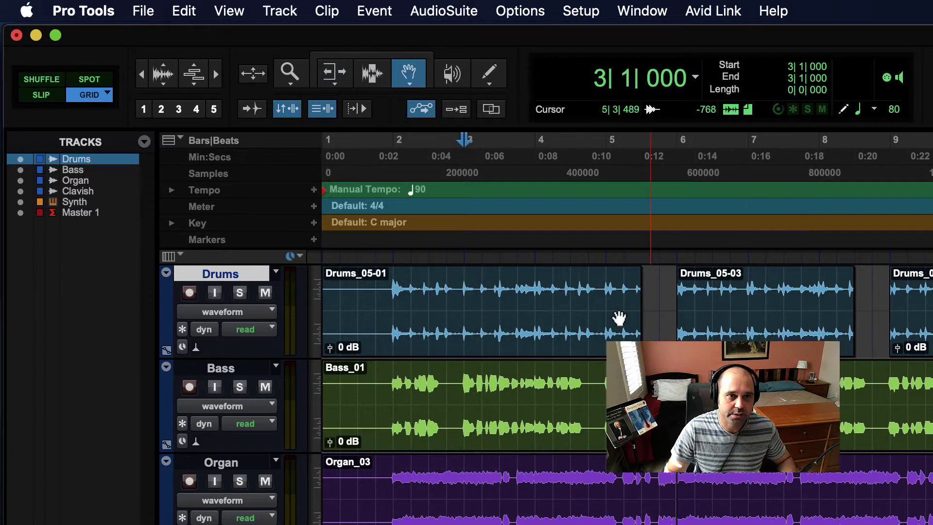
click(590, 319)
click(751, 329)
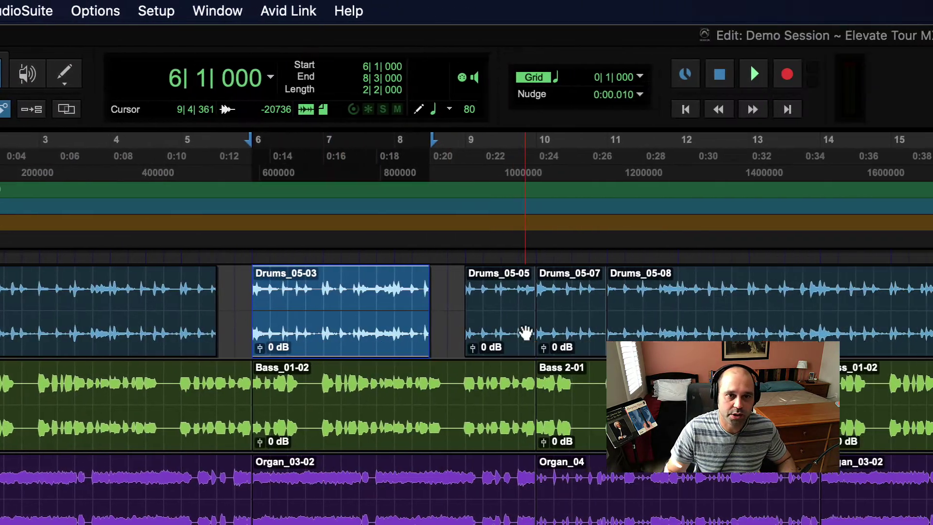
click(525, 332)
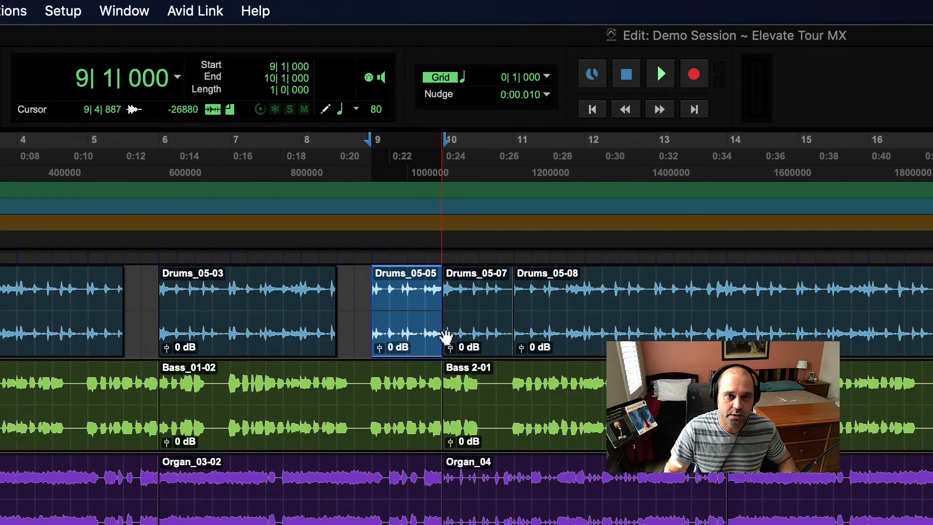
click(780, 306)
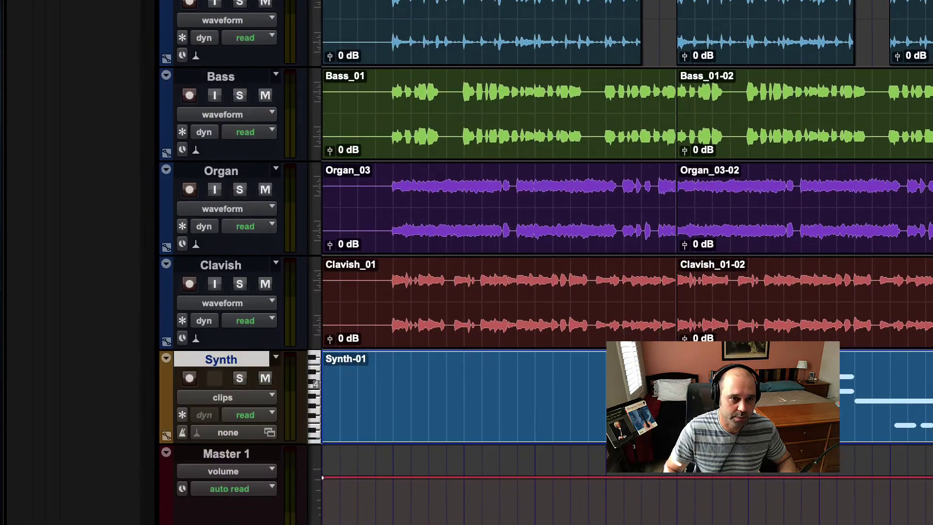
click(317, 361)
click(373, 281)
Step: Select the Organ_03-02, Organ_04, Bass_01-02 and Bass_01 clips, then settle on Drums_05-01 and show its Clip menu
click(584, 211)
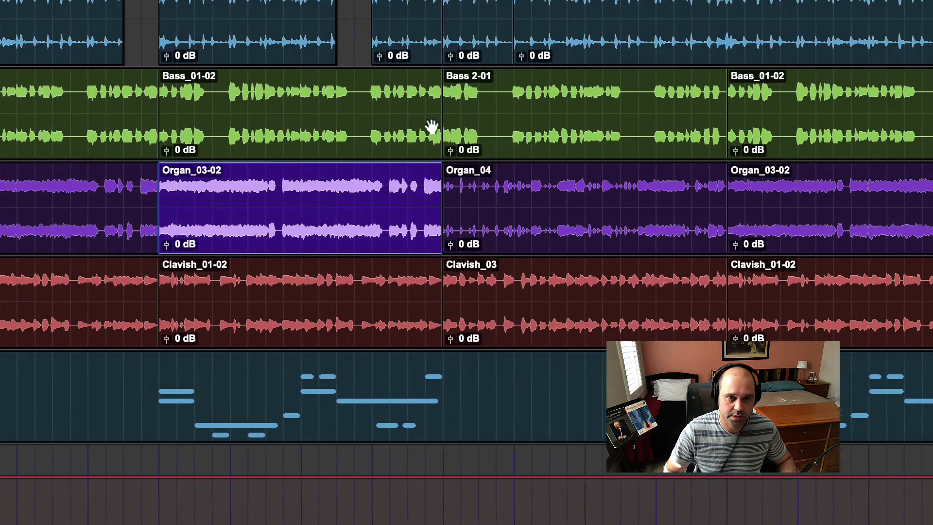
click(884, 191)
click(746, 187)
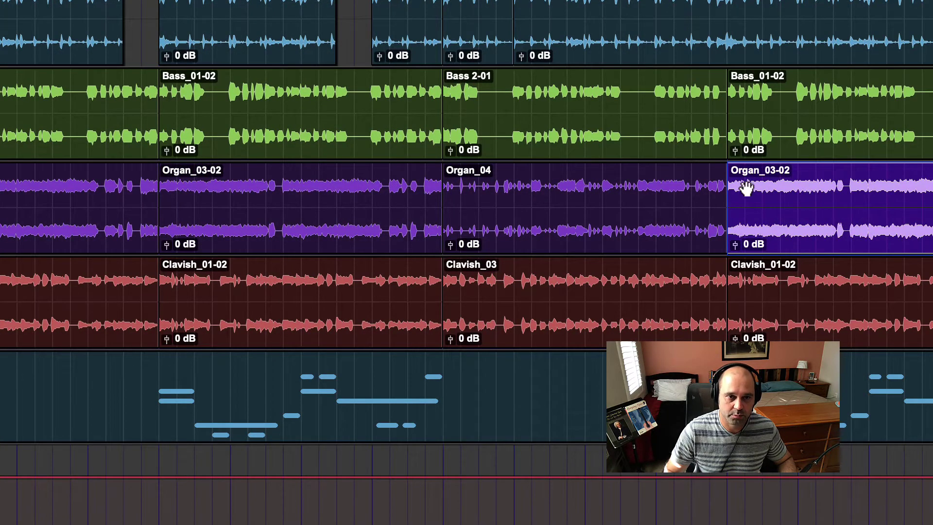
click(295, 108)
click(54, 91)
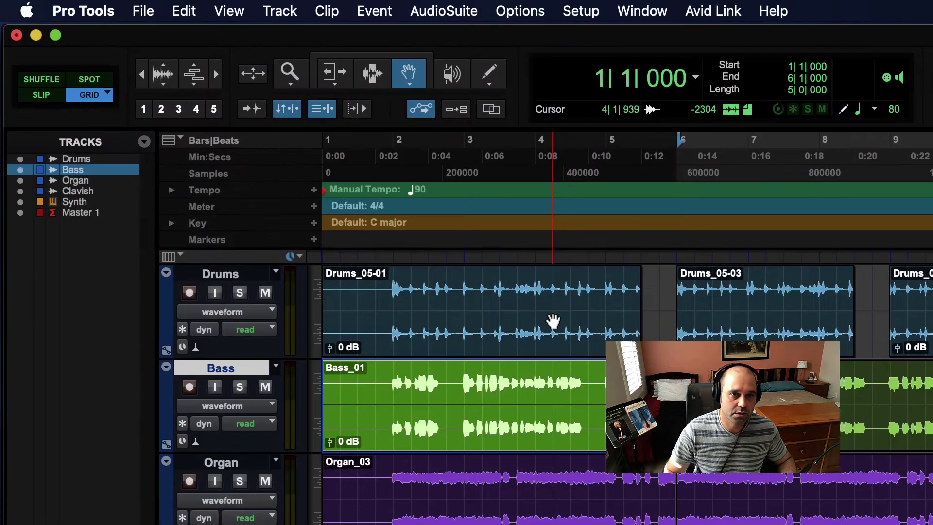
click(553, 321)
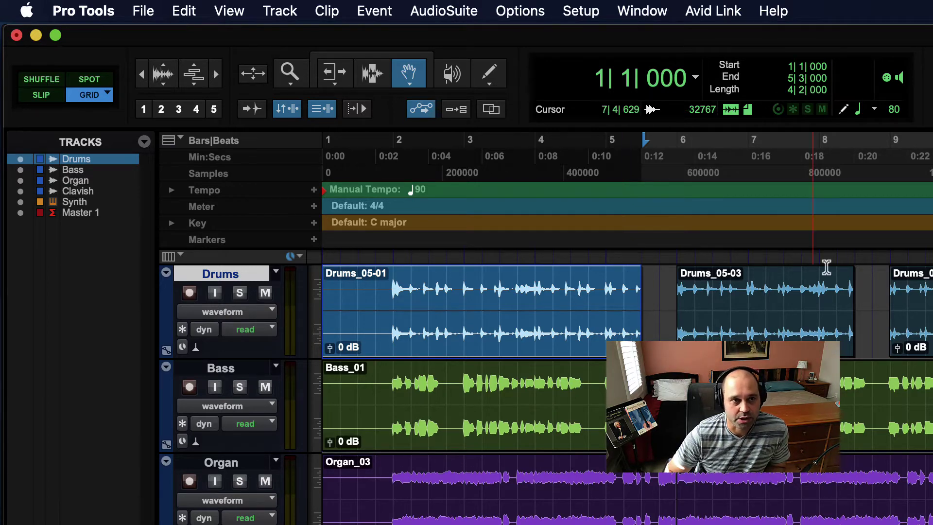
click(337, 15)
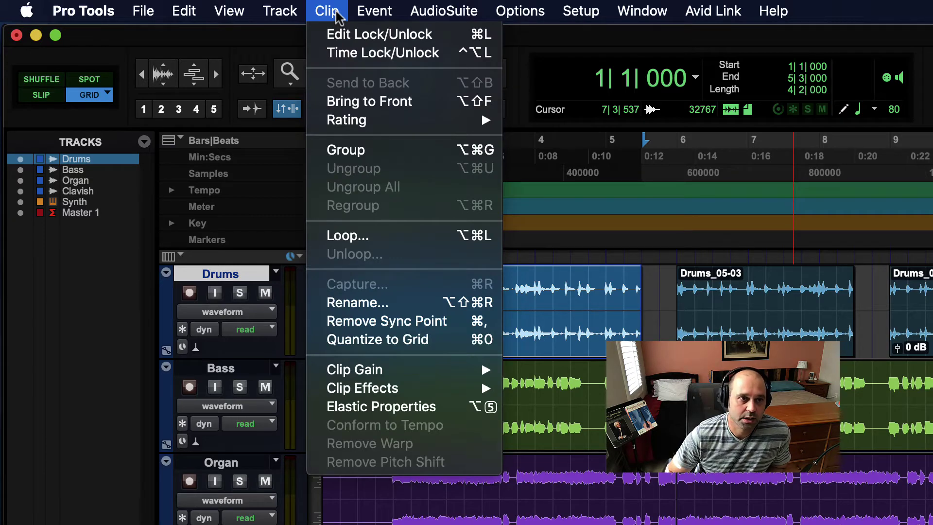
Step: Close the Clip menu, then select drum clips Drums_05-03, 05-08, 05-07 and 05-05 in turn
mouse_move(357, 7)
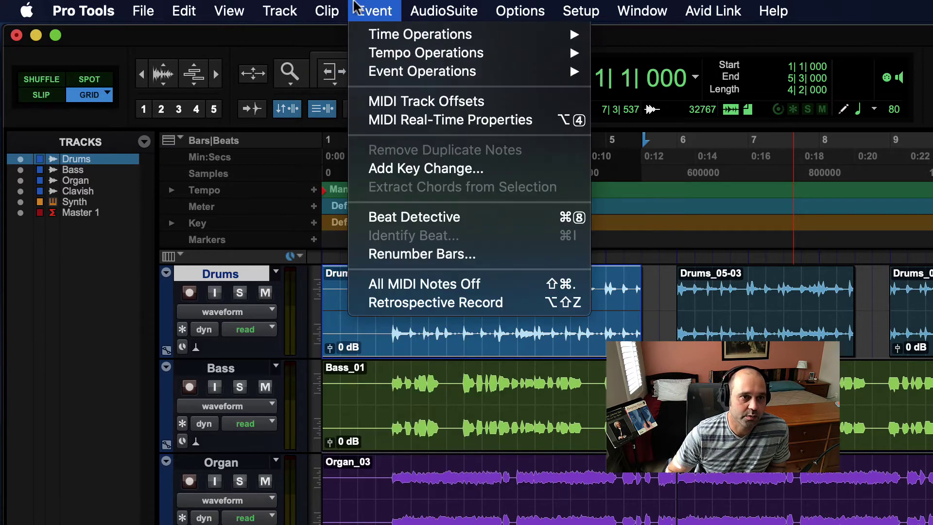
mouse_move(326, 8)
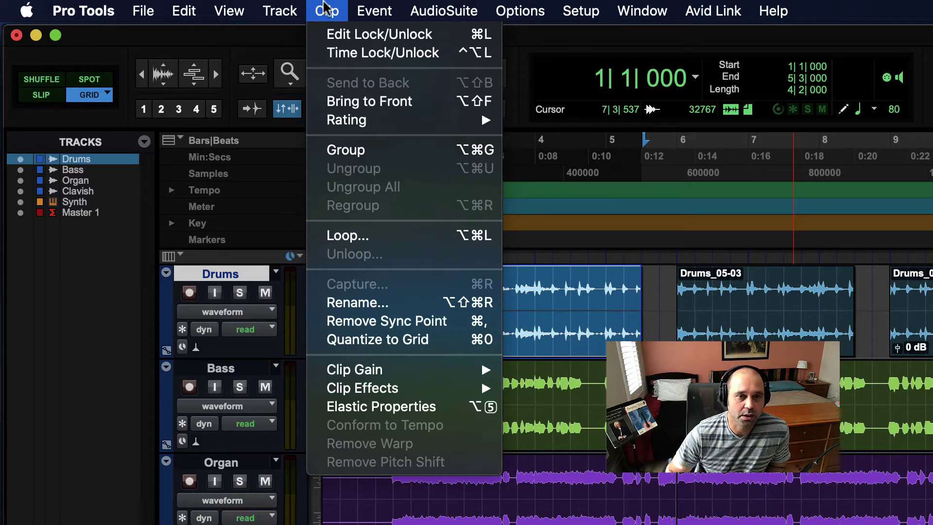
click(526, 308)
click(733, 308)
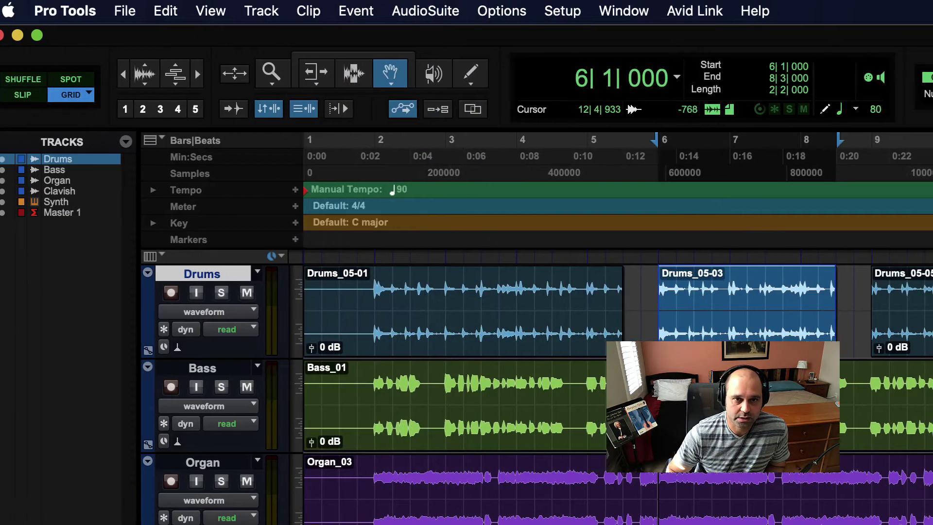
click(676, 316)
click(618, 319)
click(914, 318)
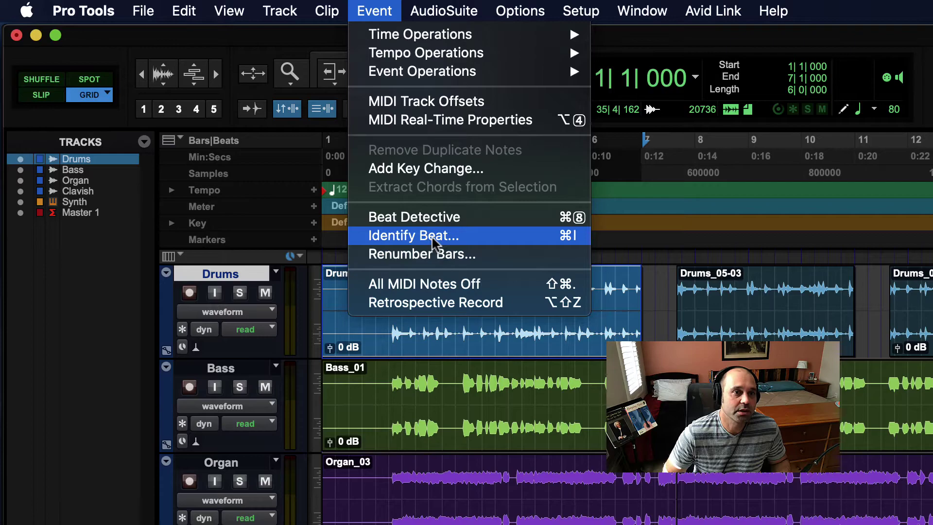
click(527, 246)
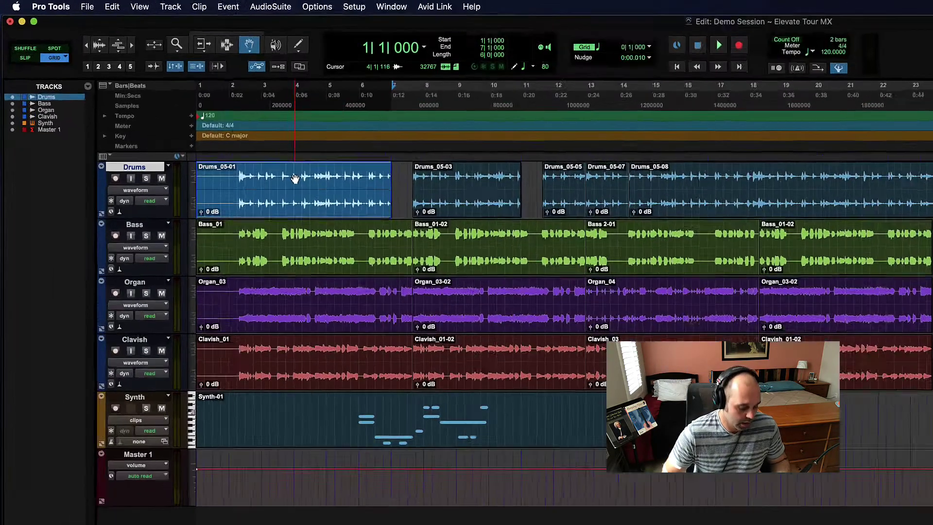
key(F7)
drag(141, 116, 215, 116)
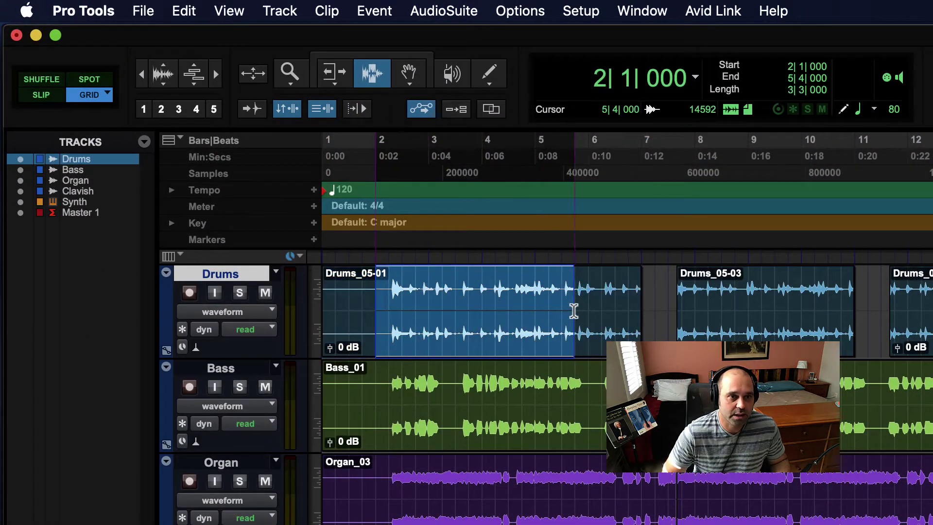
drag(574, 311, 641, 311)
click(374, 11)
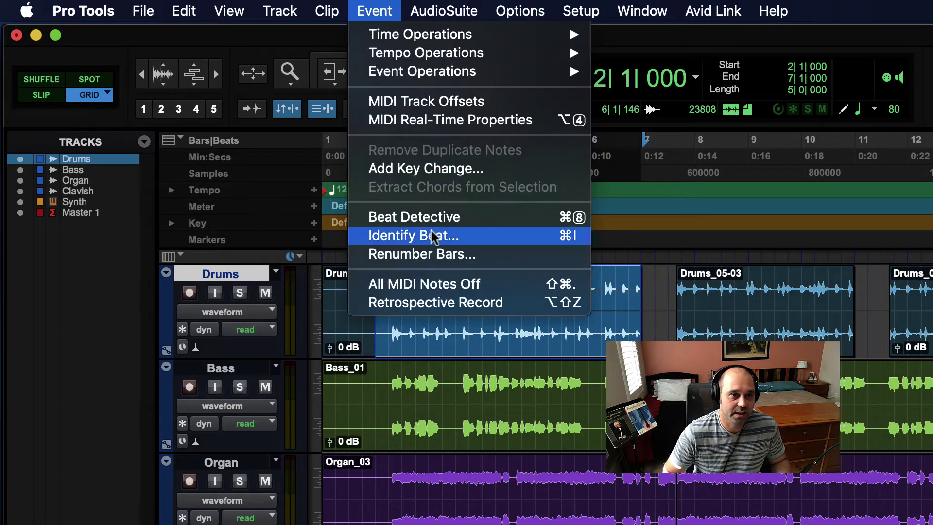
click(644, 312)
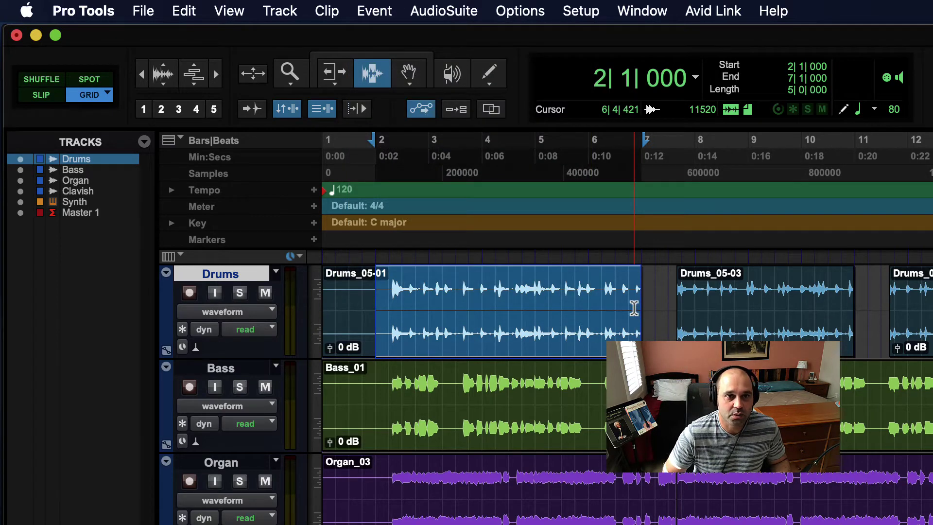
click(387, 299)
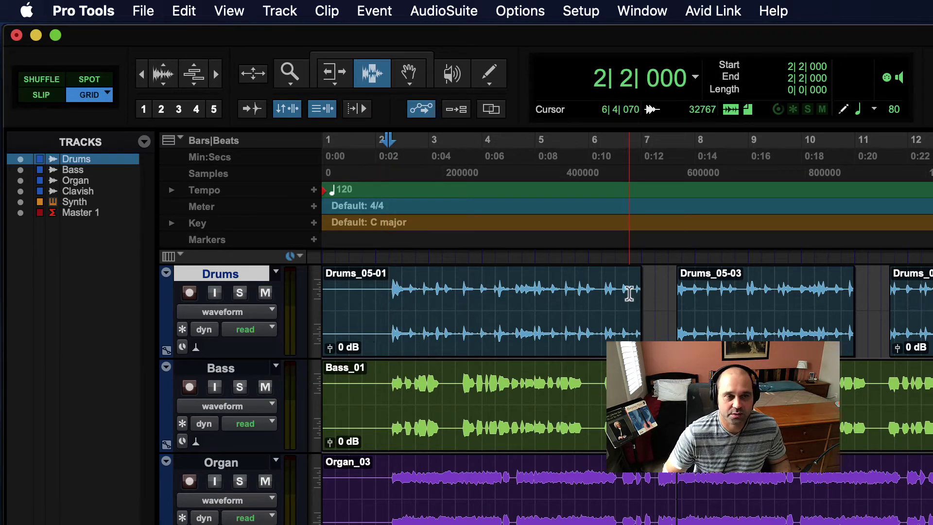
click(377, 10)
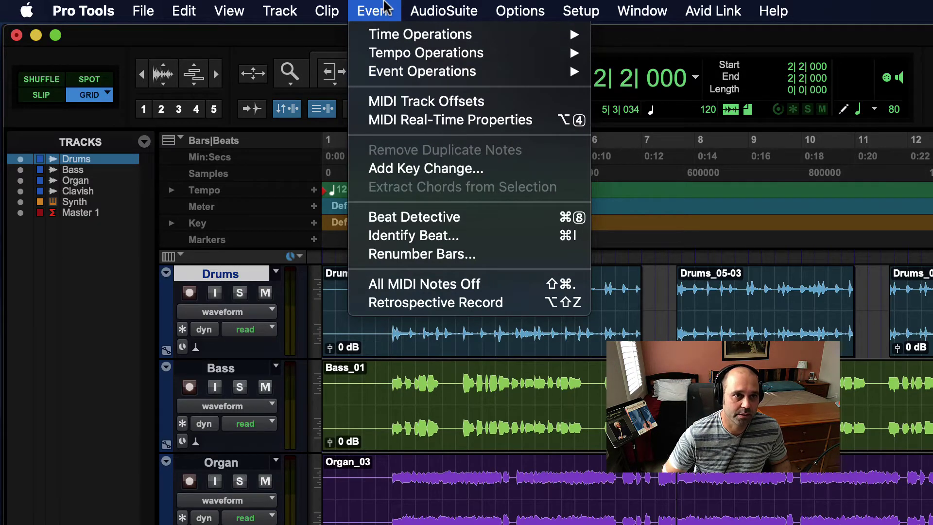
Step: Close the AudioSuite menu and switch the edit tool back to moving whole clips
mouse_move(443, 7)
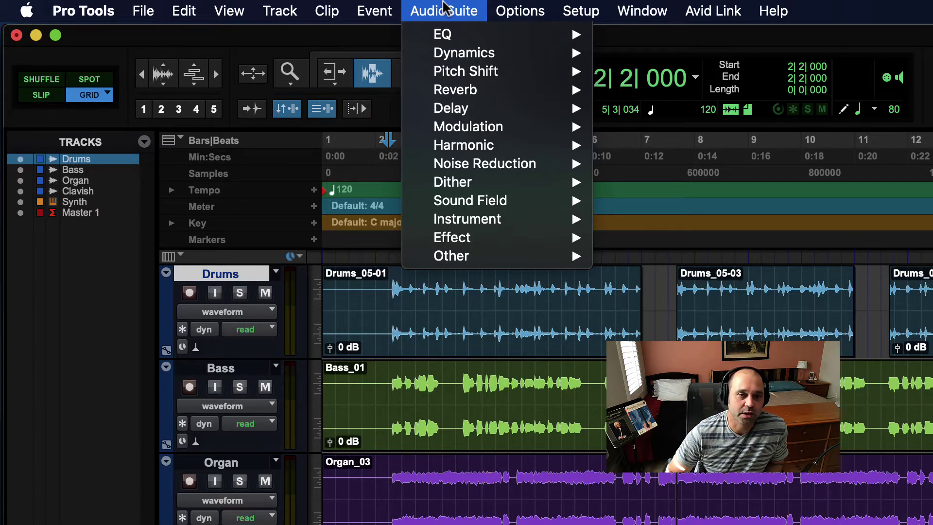
click(491, 364)
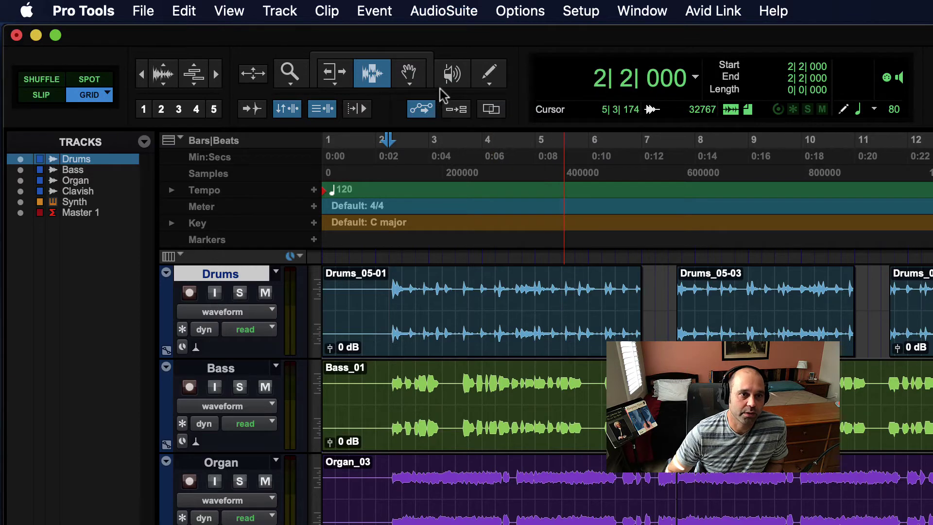
click(408, 73)
Step: Click through the Drums clips, including Drums_05-01, 05-03 and 05-05
click(602, 327)
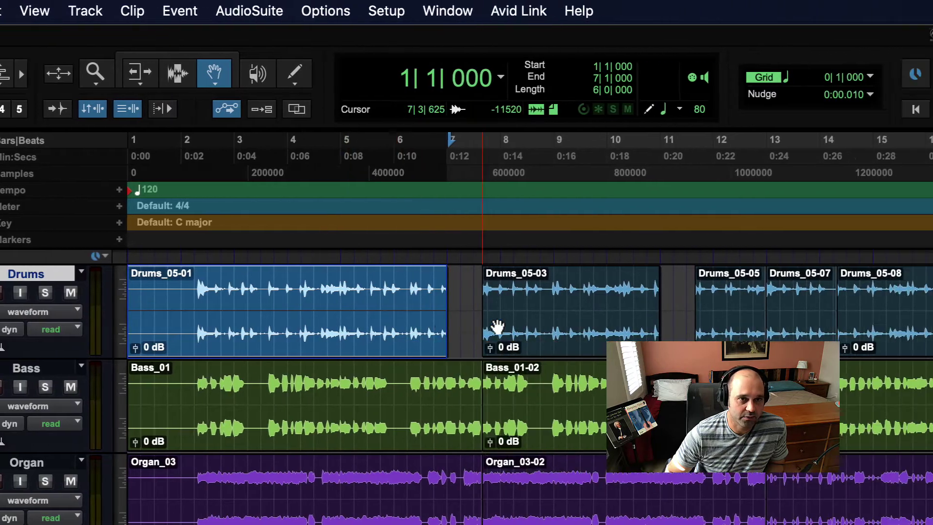
click(709, 326)
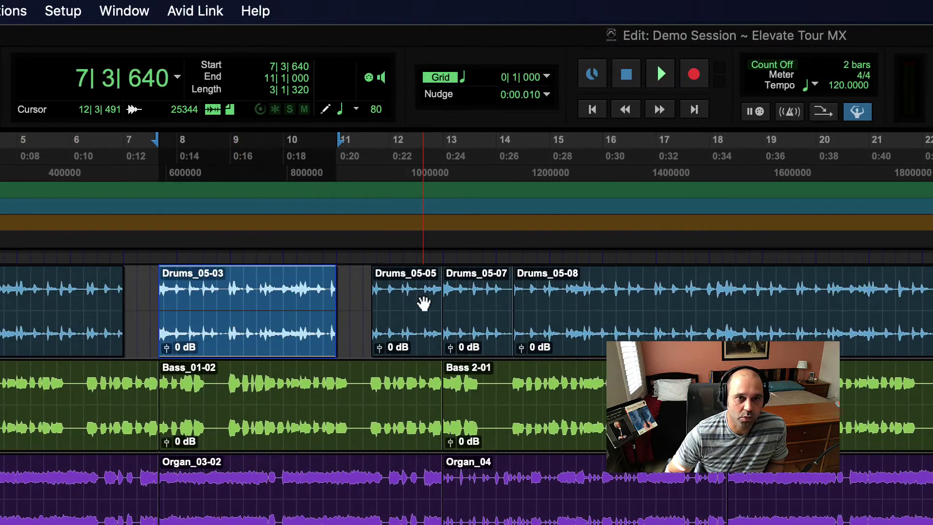
click(424, 303)
click(619, 302)
click(477, 312)
click(395, 313)
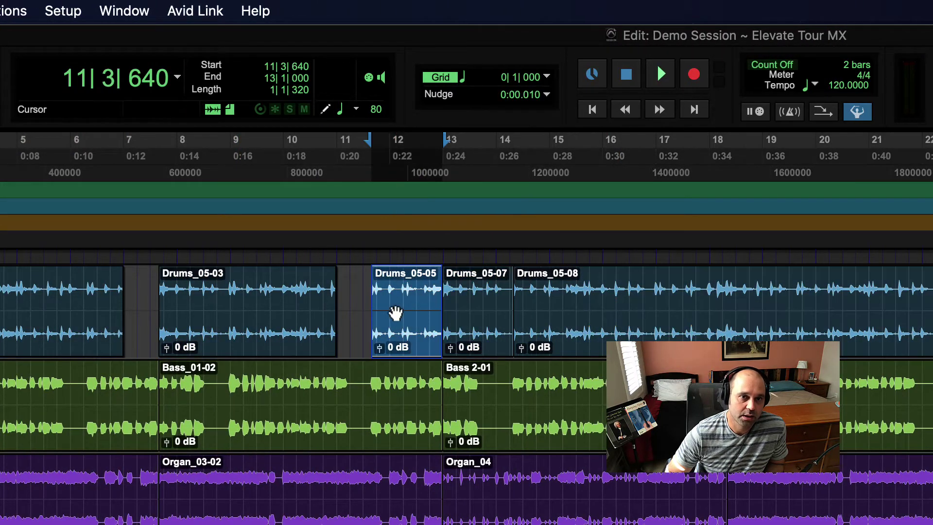
click(48, 291)
click(180, 312)
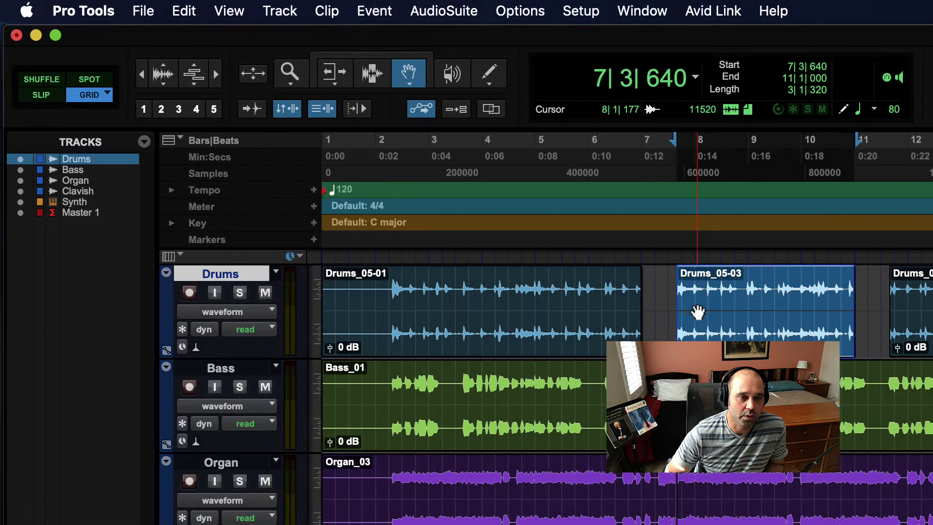
click(606, 312)
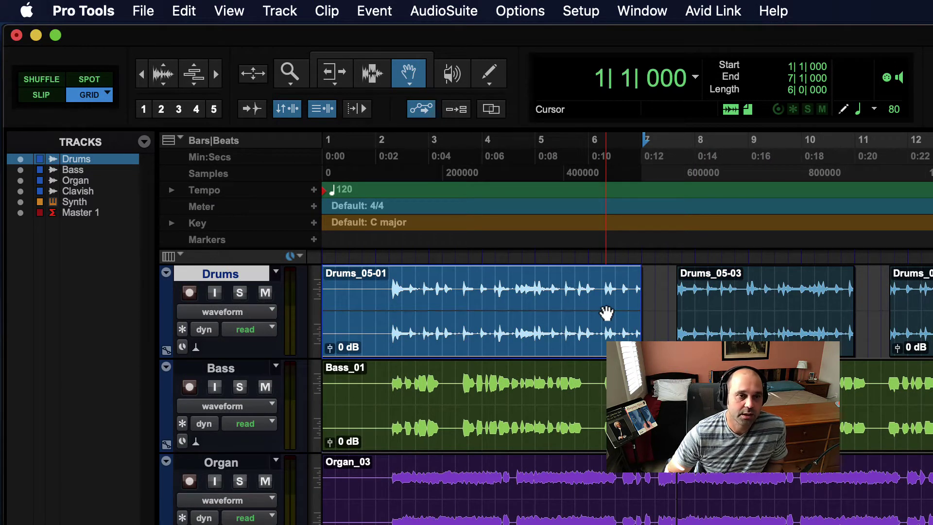
Step: Glance at the AudioSuite categories, then switch to the Mix window with Cmd+=
click(444, 10)
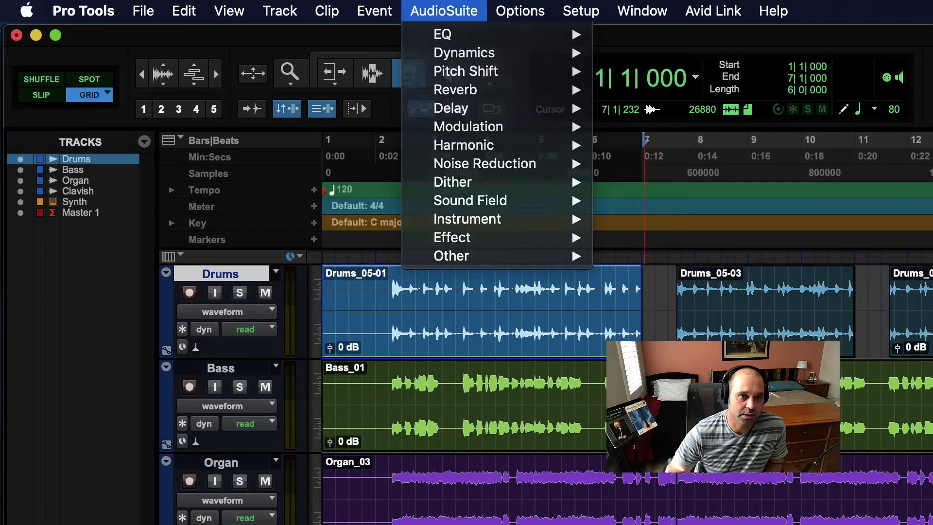
click(661, 332)
key(super+equal)
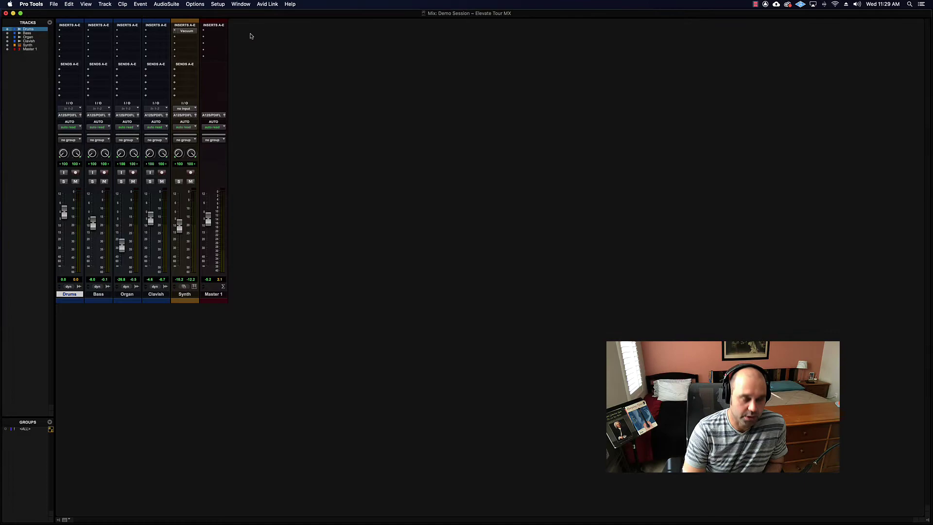
Step: Toggle between Mix and Edit windows with Cmd+=, select Drums_05-03, and finish in the Edit window
key(super+equal)
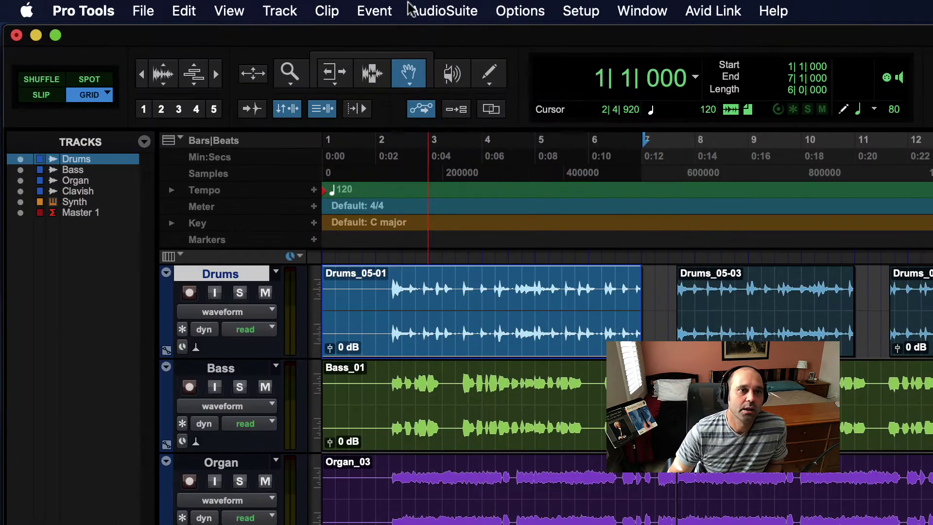
click(438, 10)
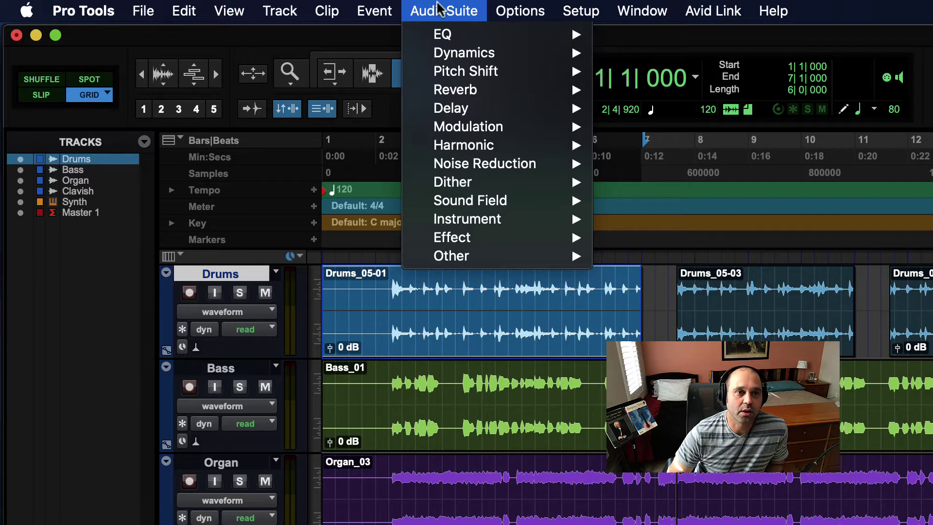
key(Escape)
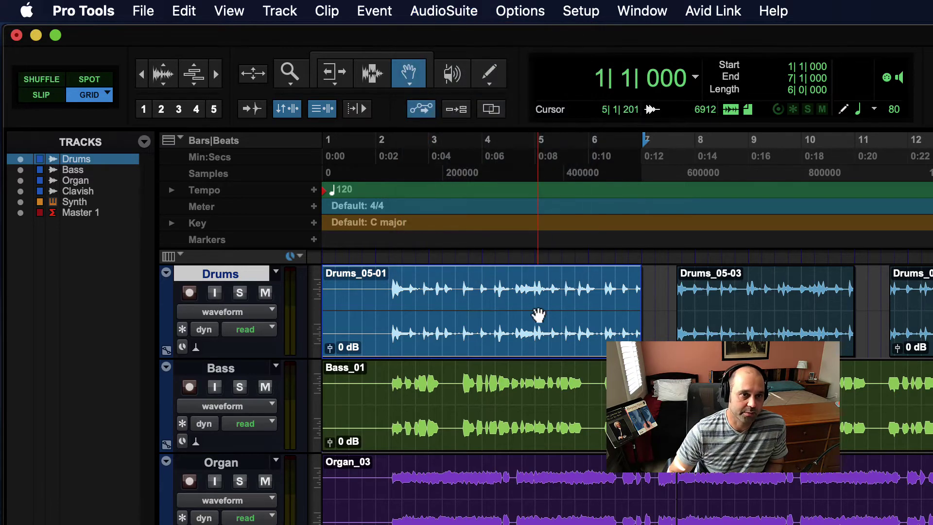
key(super+equal)
key(super+equal)
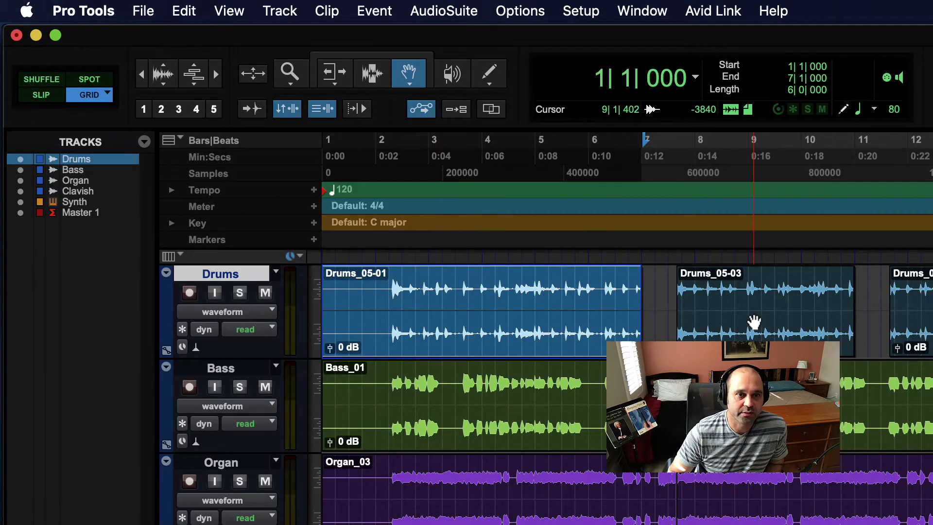
click(753, 322)
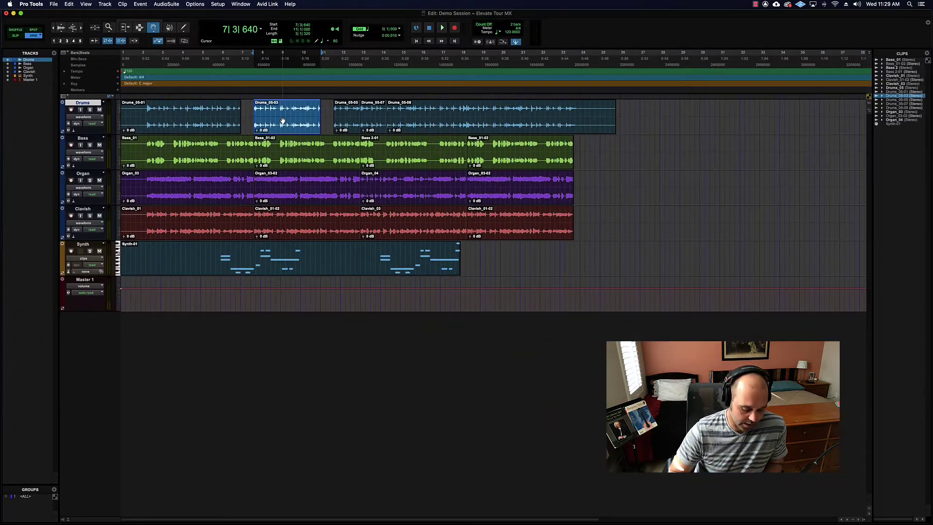
key(super+equal)
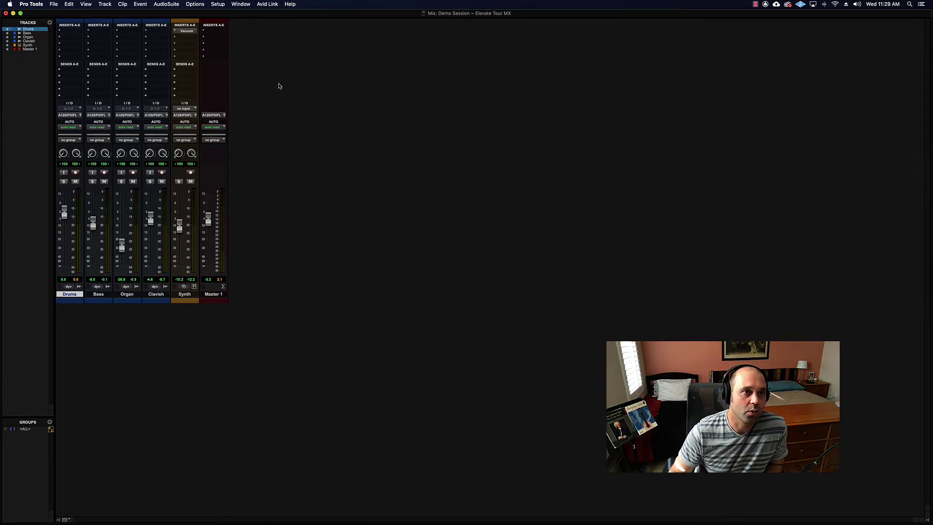
key(super+equal)
Step: Select the Drums_05-03 clip, solo Drums with Shift+S, then play and stop it
click(443, 11)
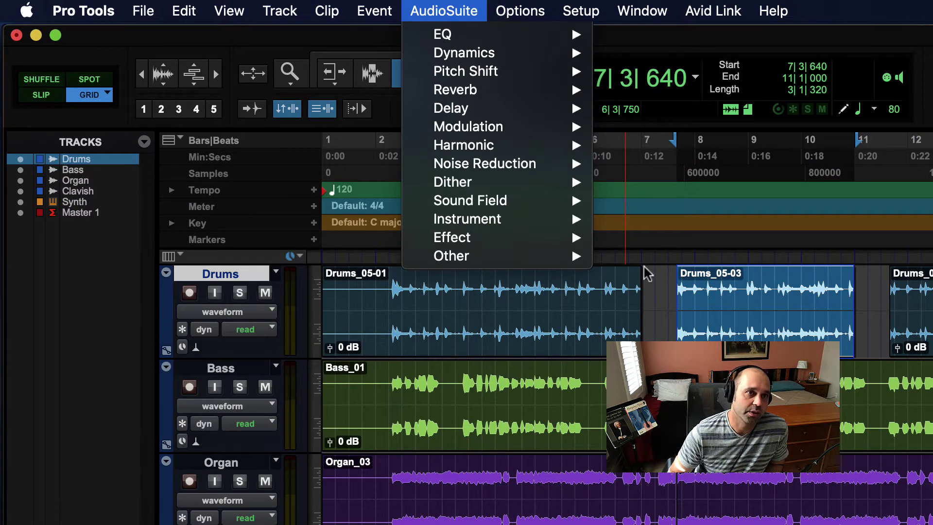
click(731, 310)
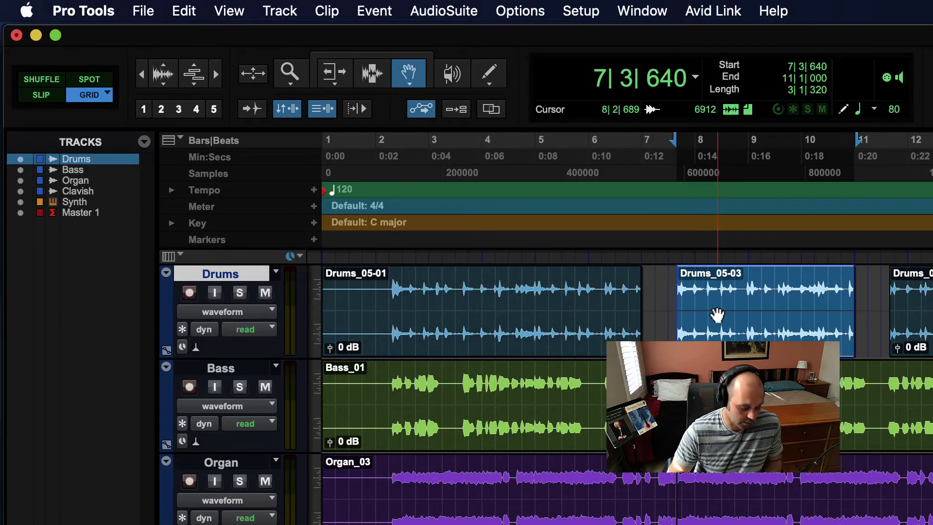
key(shift+s)
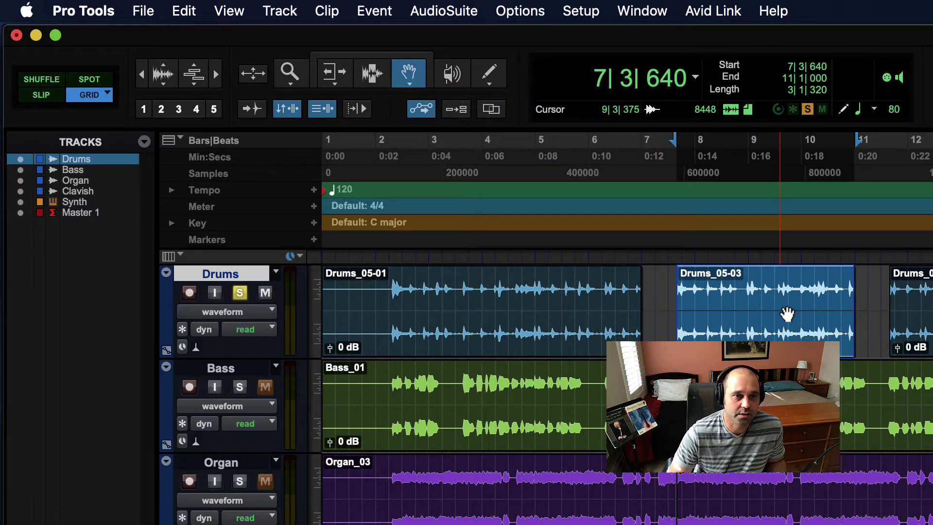
key(space)
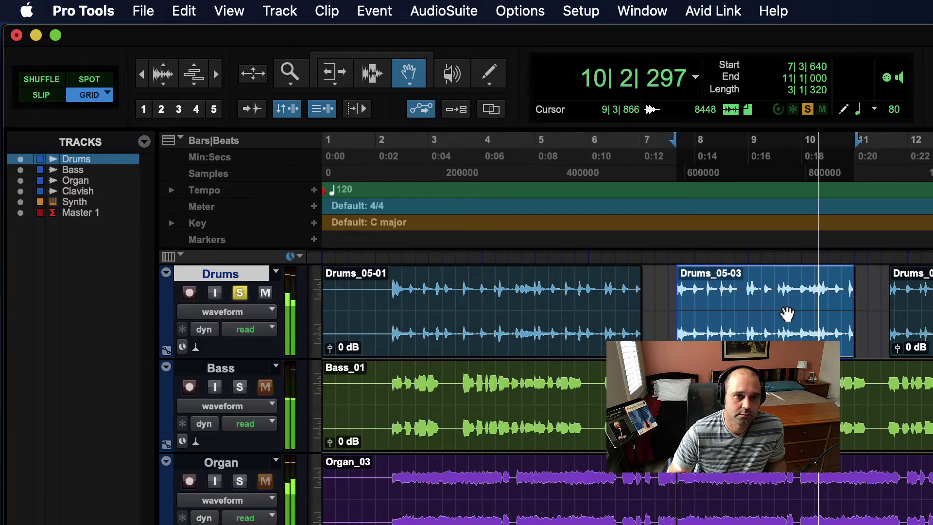
key(space)
click(469, 12)
mouse_move(494, 257)
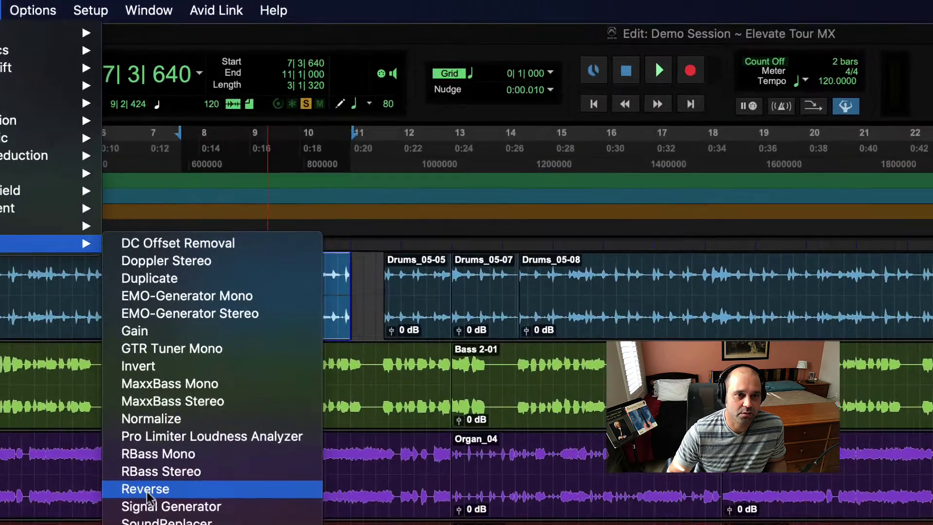
click(342, 281)
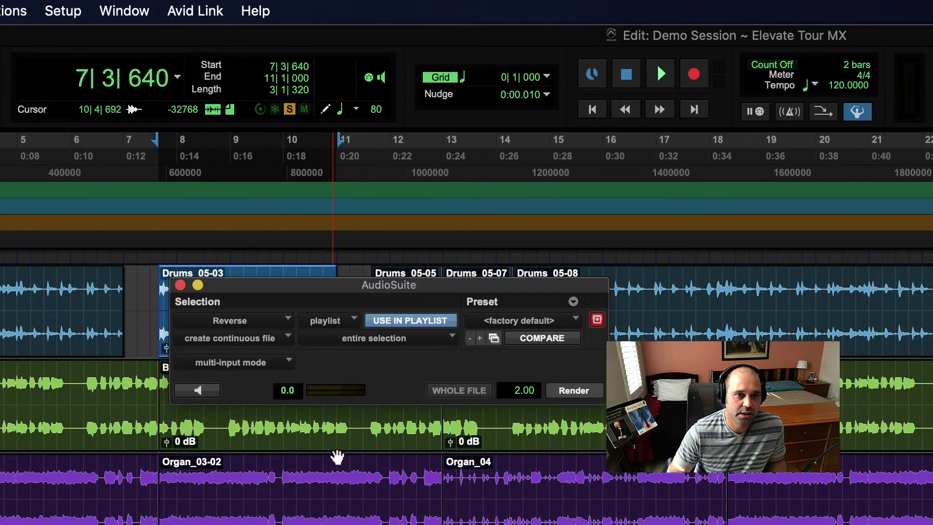
drag(300, 290, 705, 289)
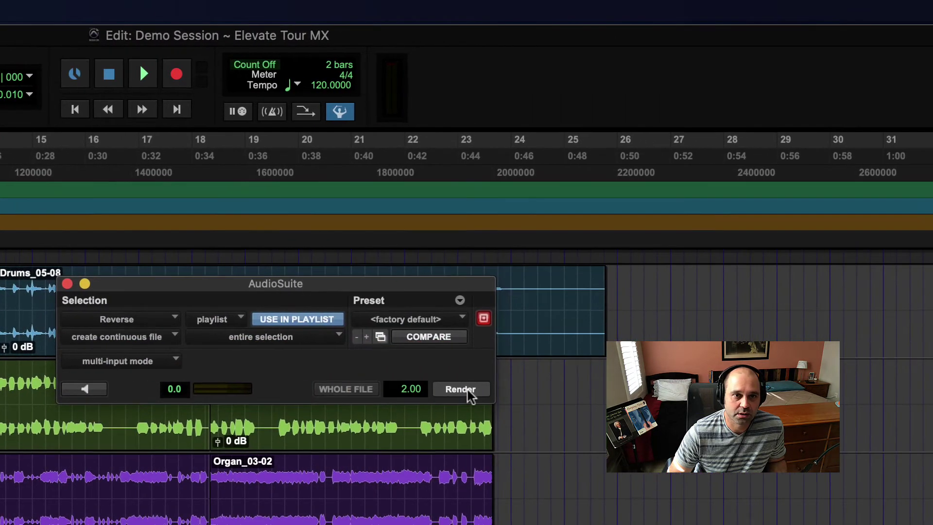
click(467, 392)
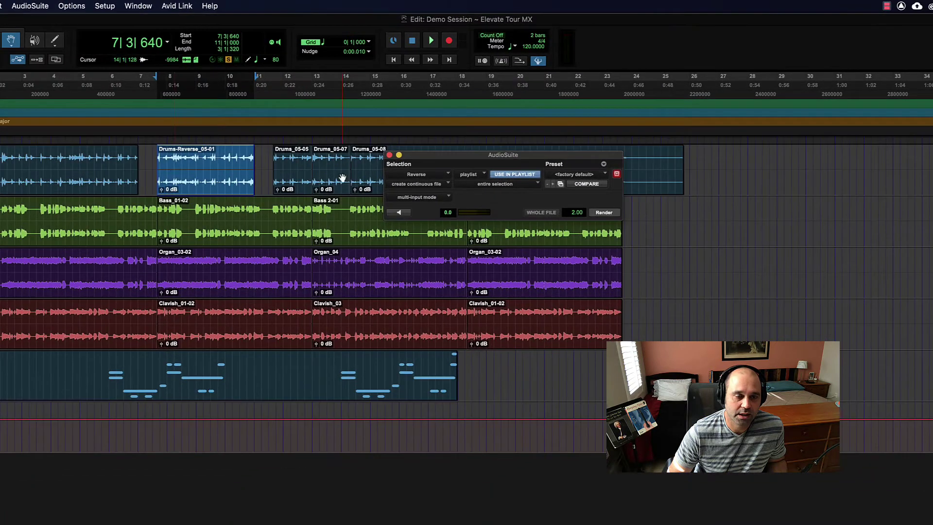
key(space)
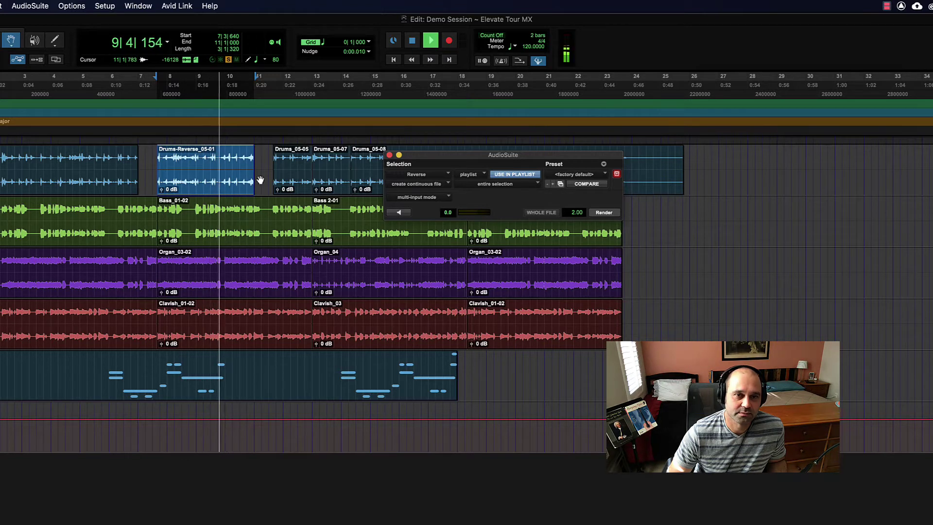
key(space)
key(super+z)
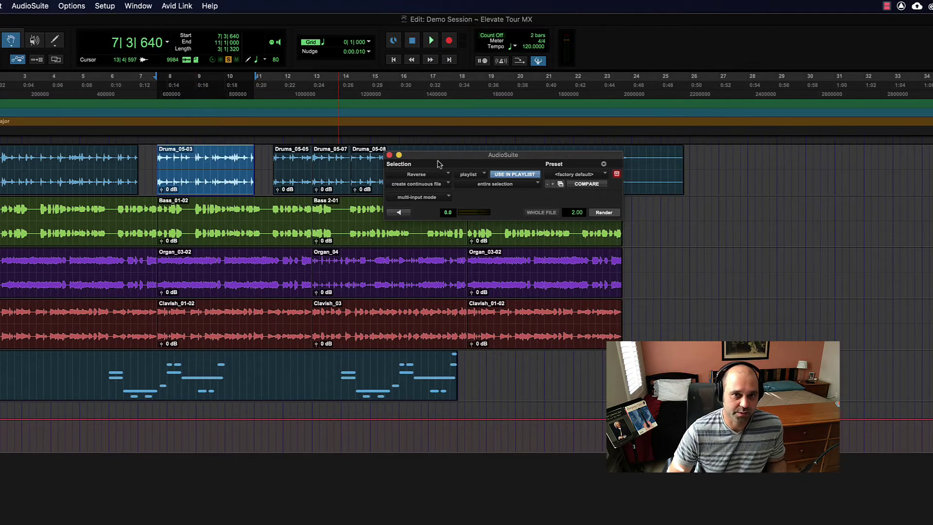
drag(435, 158, 168, 211)
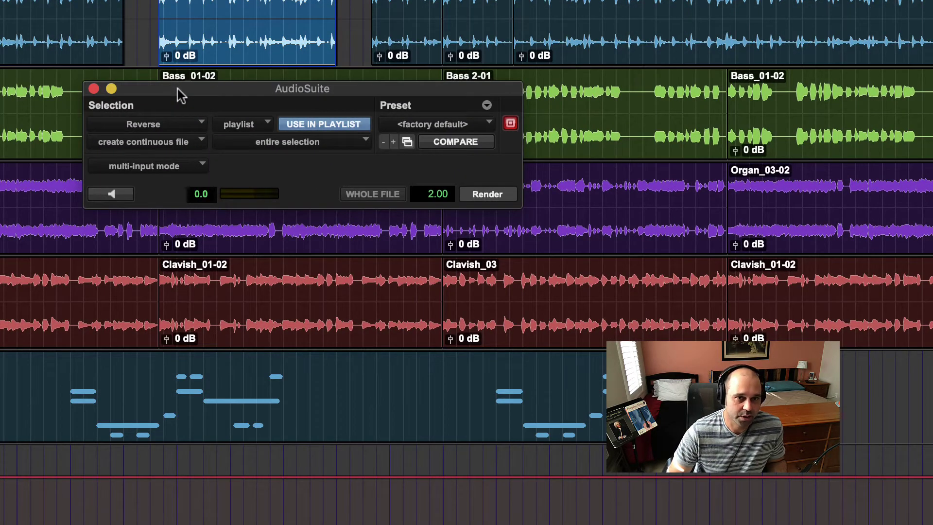
drag(294, 95, 342, 77)
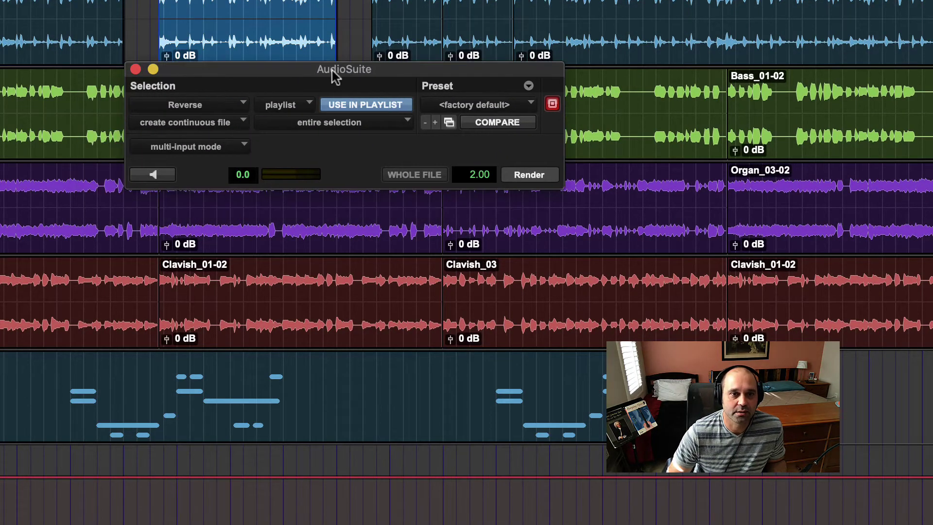
click(135, 68)
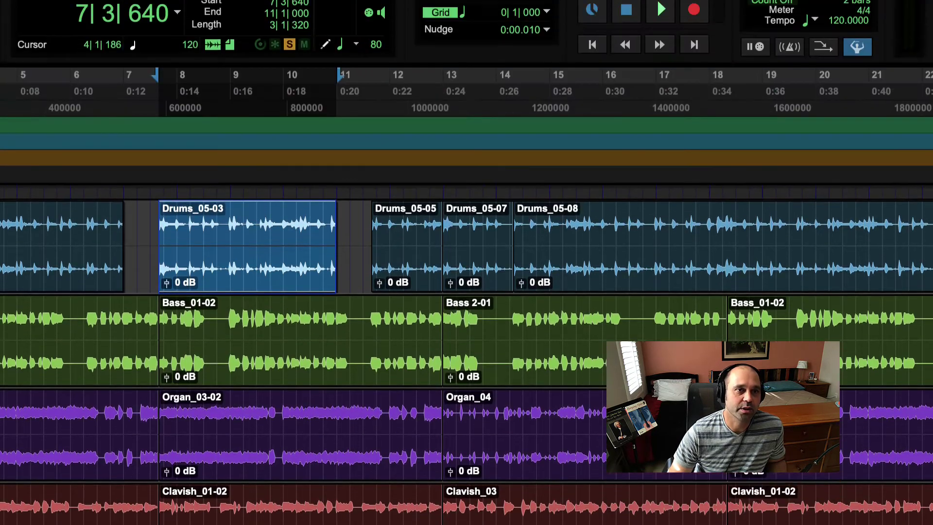
Step: Toggle Loop Playback in the Options menu and turn off the Drums track's Solo button
click(329, 11)
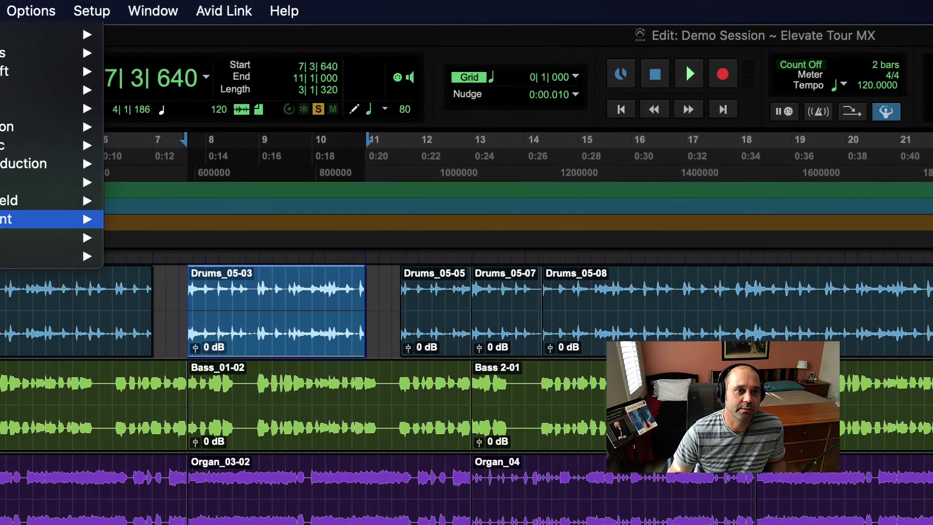
mouse_move(361, 260)
click(407, 210)
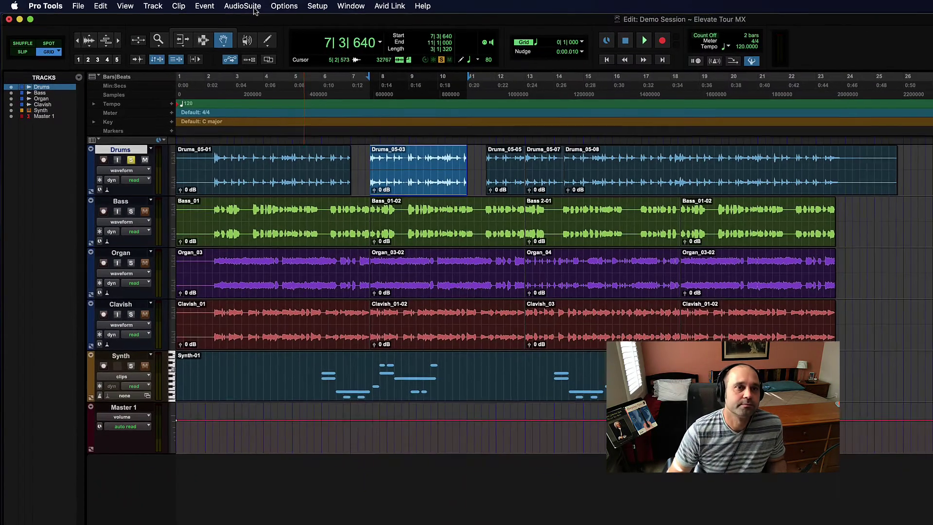
click(530, 8)
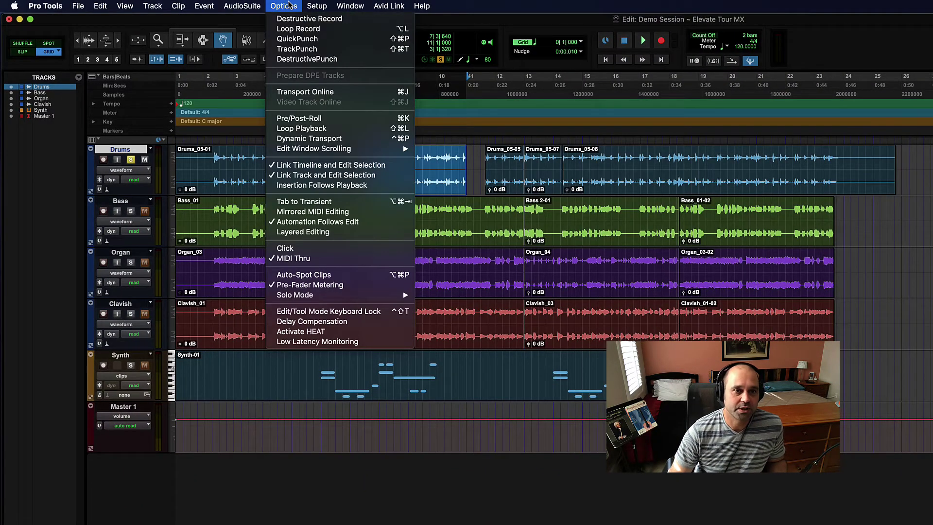
click(353, 129)
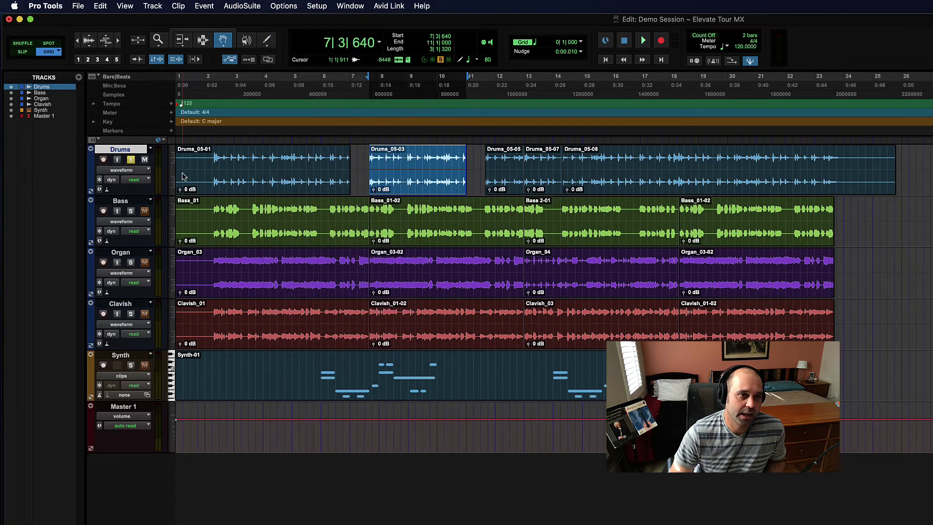
click(134, 160)
Step: Review the Options menu's Edit Window Scrolling choices, currently No Scrolling
click(283, 7)
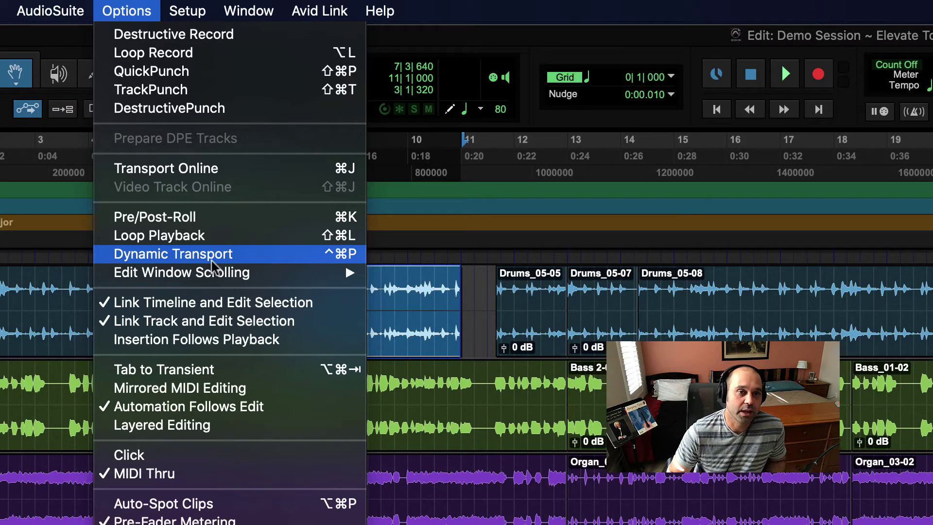
mouse_move(203, 273)
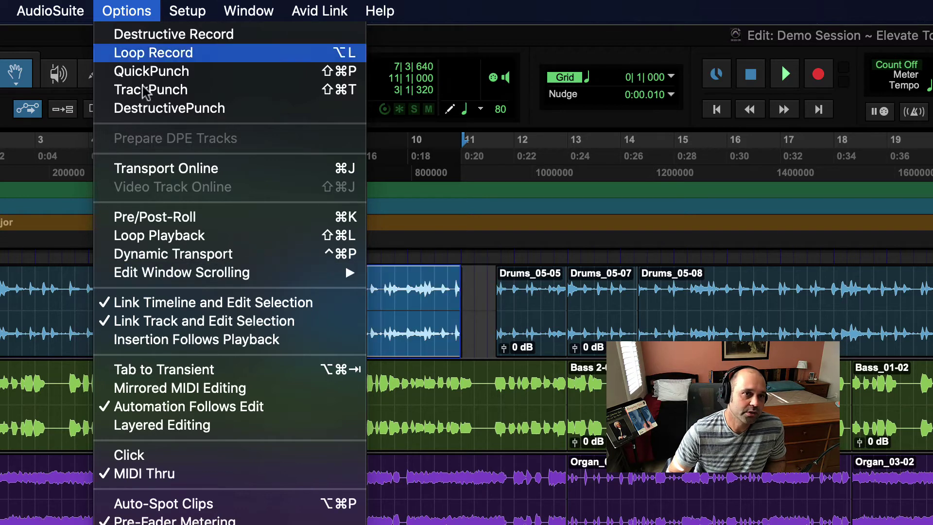
mouse_move(162, 272)
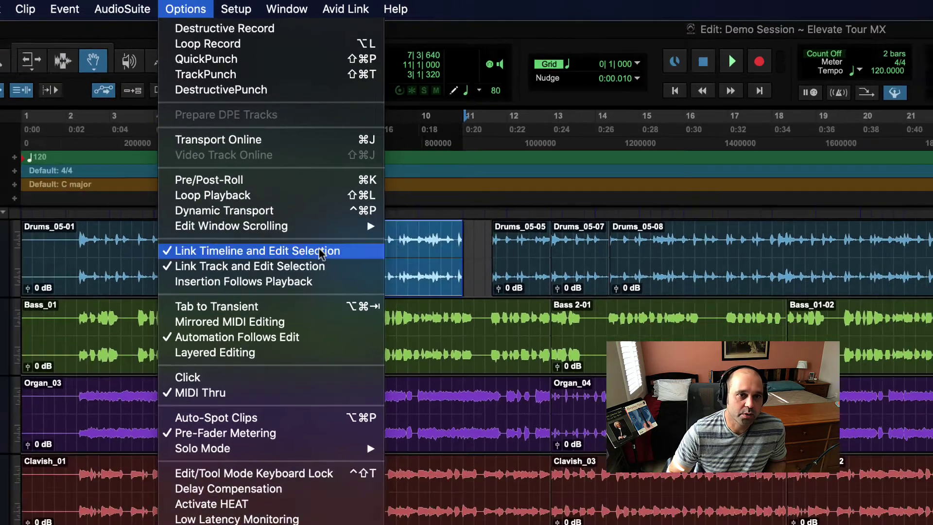
Step: Select the Drums_05-01 clip and zoom in on the opening bars
click(1, 320)
click(210, 175)
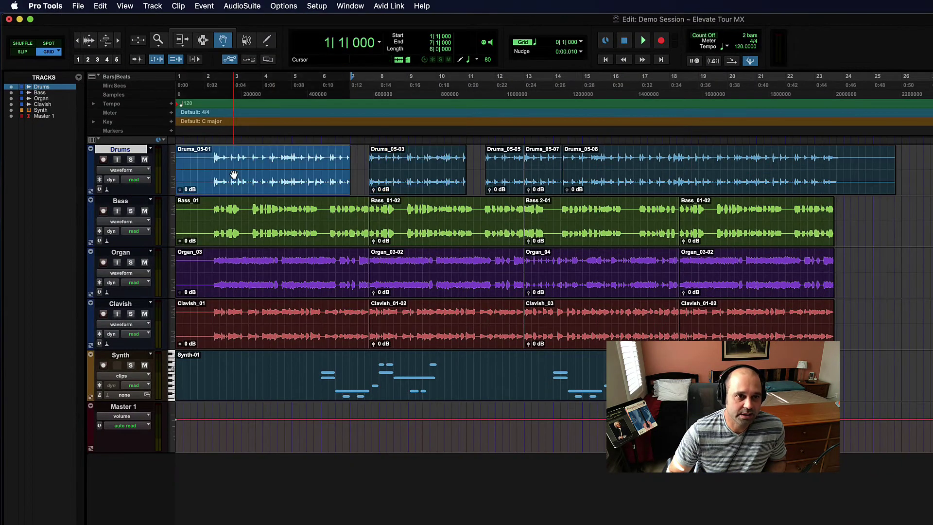
key(super+bracketright)
key(super+bracketright)
key(super+bracketright)
key(super+bracketright)
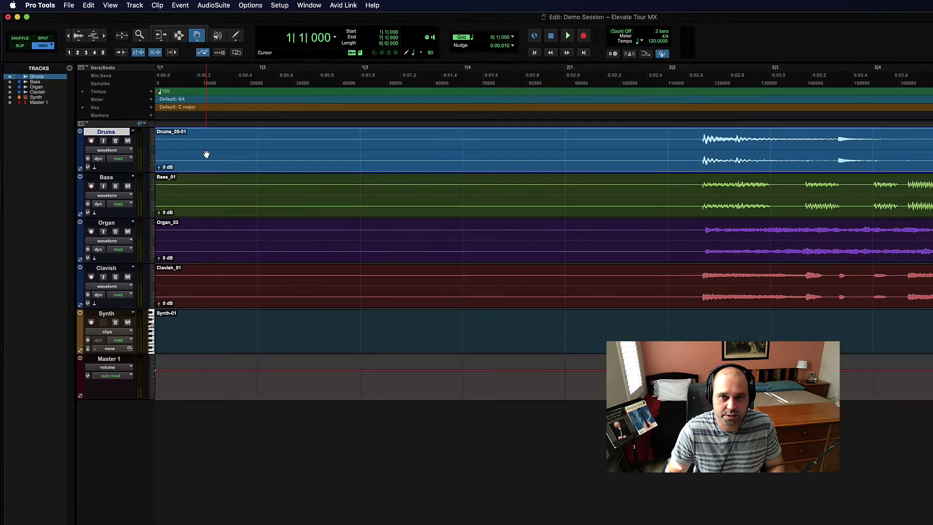
key(F7)
Step: Play the session from bar 1|2 and stop
click(493, 192)
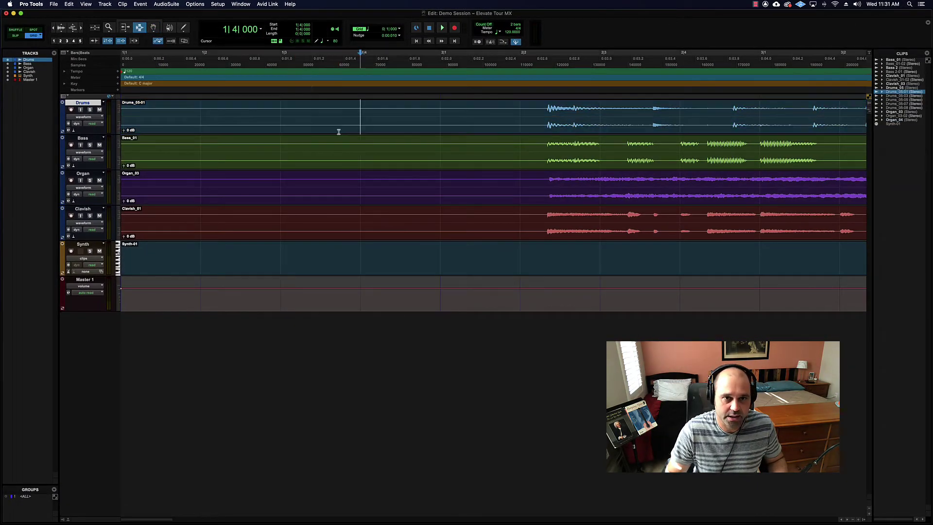
click(220, 125)
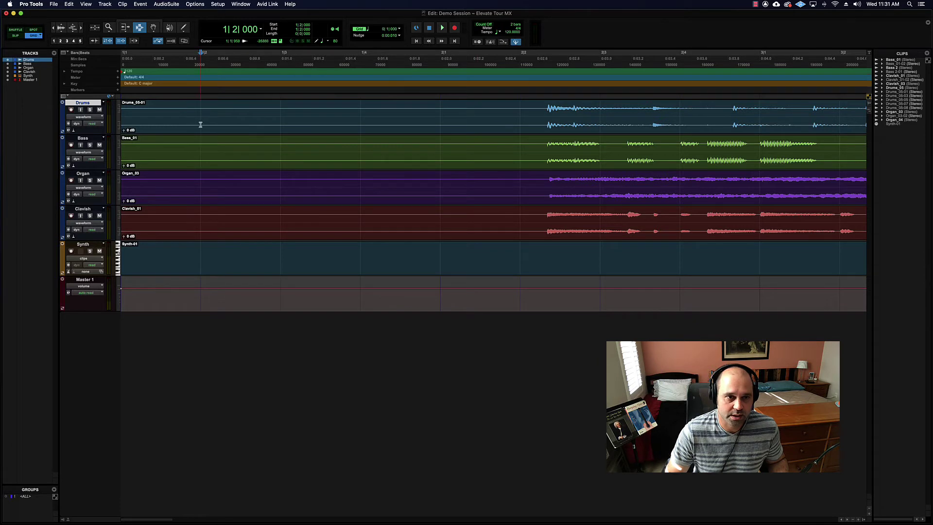
key(space)
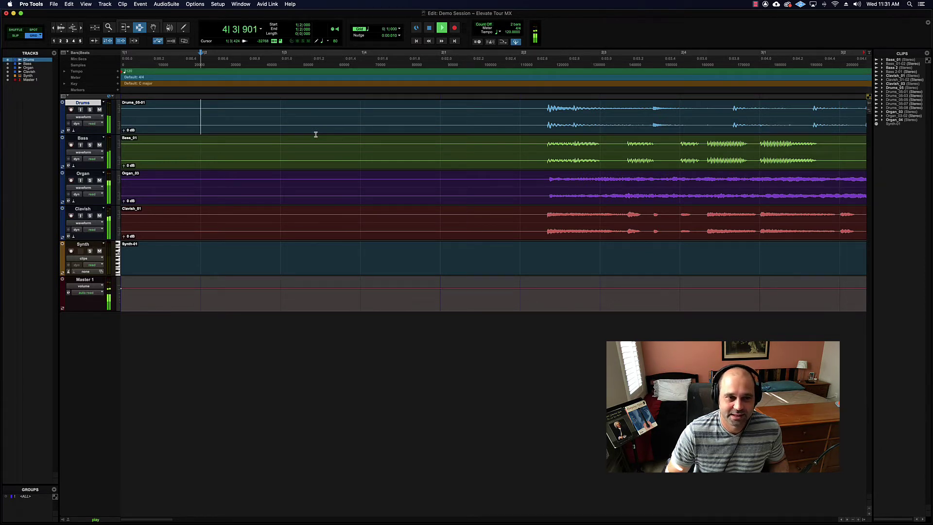
key(space)
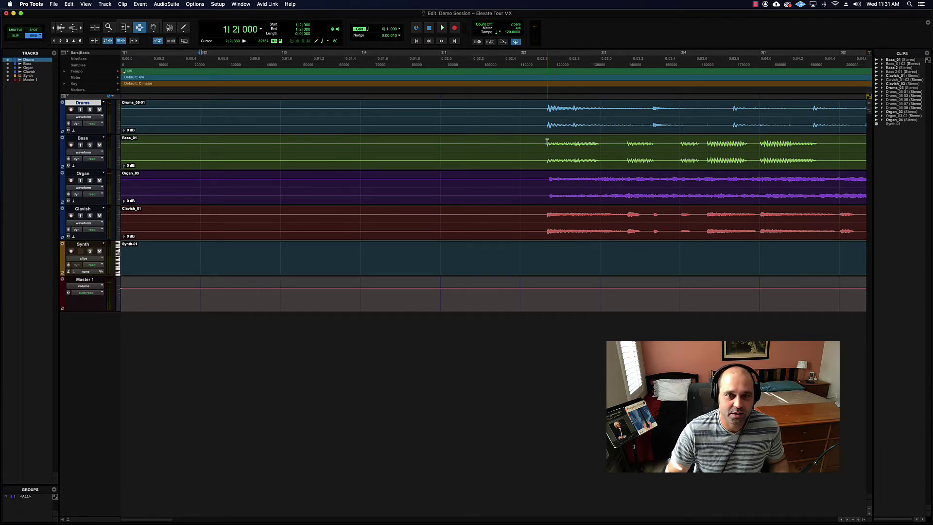
Step: Try a 2|2–3|2 selection on Bass, then leave the insertion point at 1|3 on Drums
drag(547, 142, 813, 167)
click(452, 151)
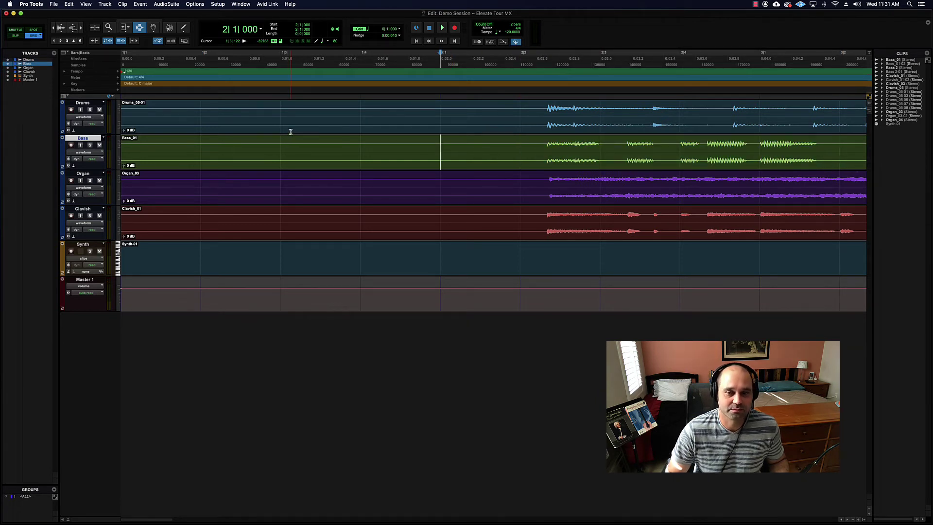
click(281, 119)
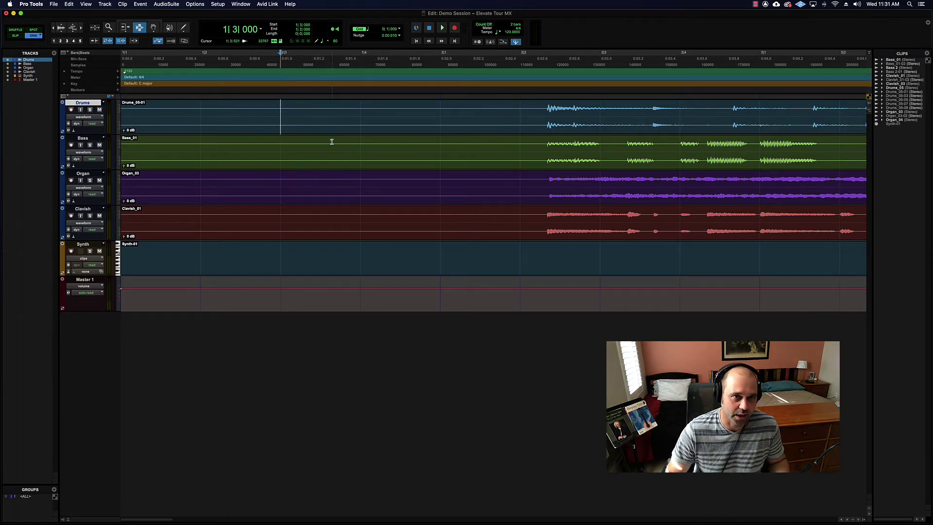
click(195, 4)
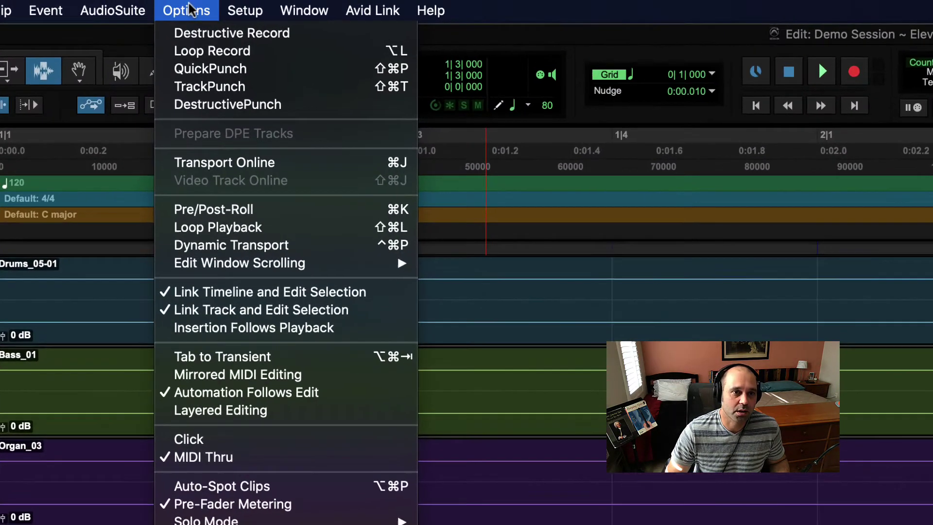
Step: Set Edit Window Scrolling to Page, then play the session from bar 1|4 and stop
mouse_move(216, 102)
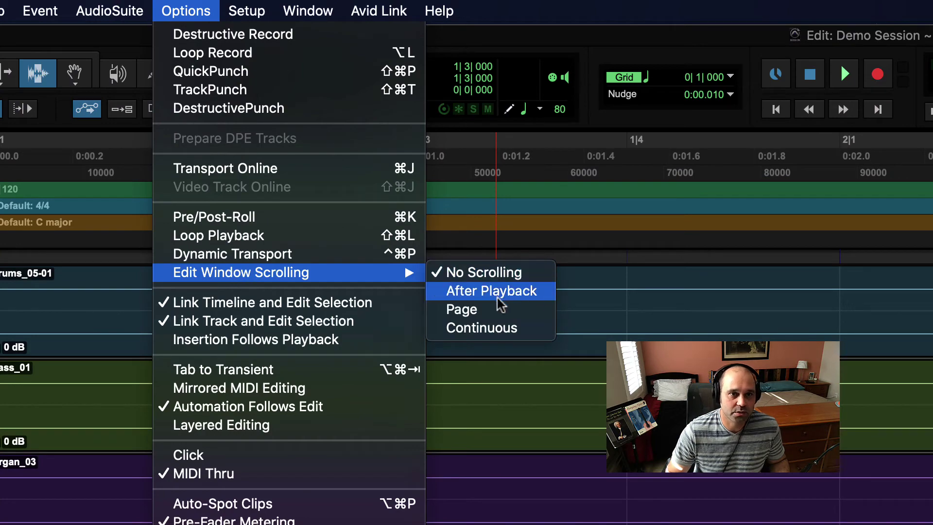
click(460, 316)
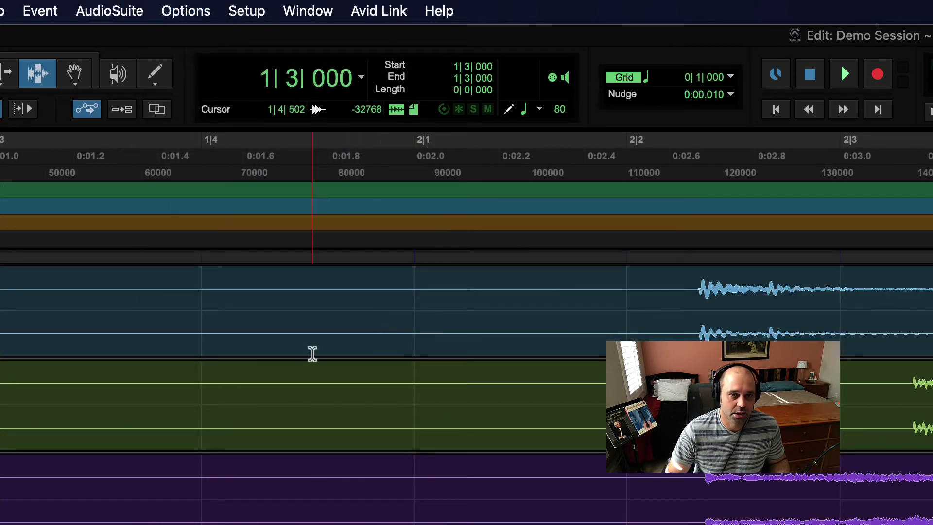
click(164, 344)
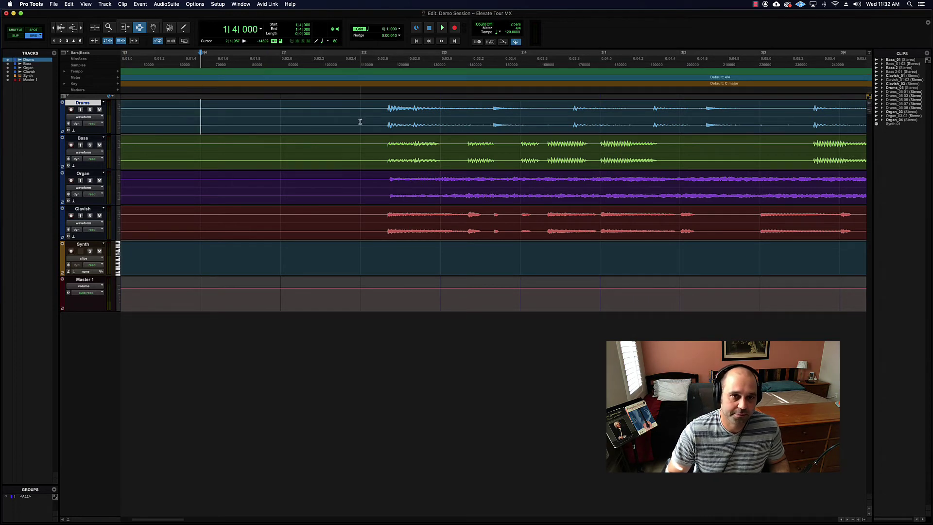
key(space)
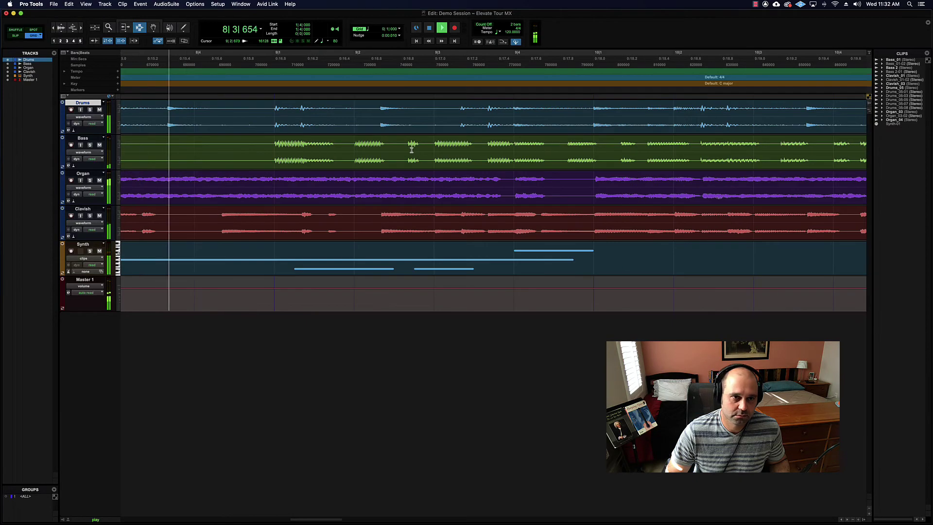
key(space)
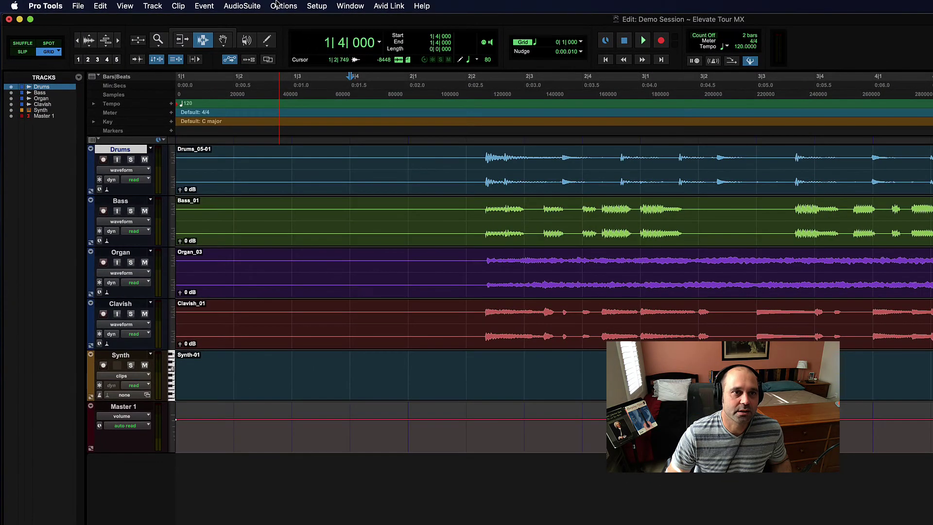
Step: Browse the Options menu, then move to the Setup menu with I/O next
click(194, 4)
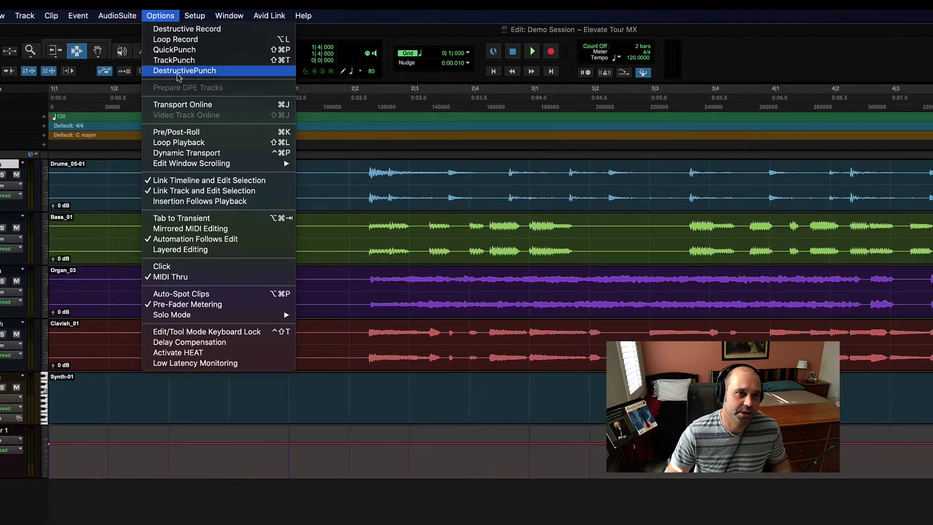
mouse_move(315, 4)
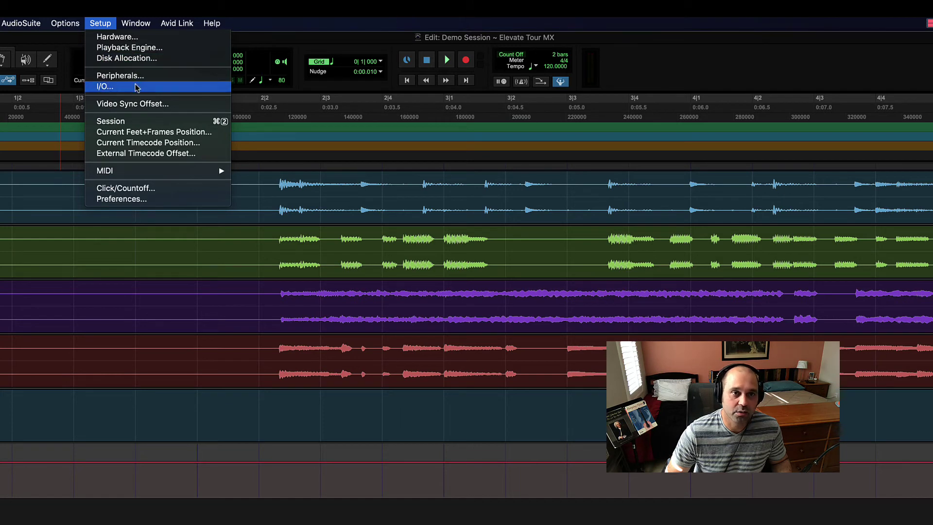
click(109, 87)
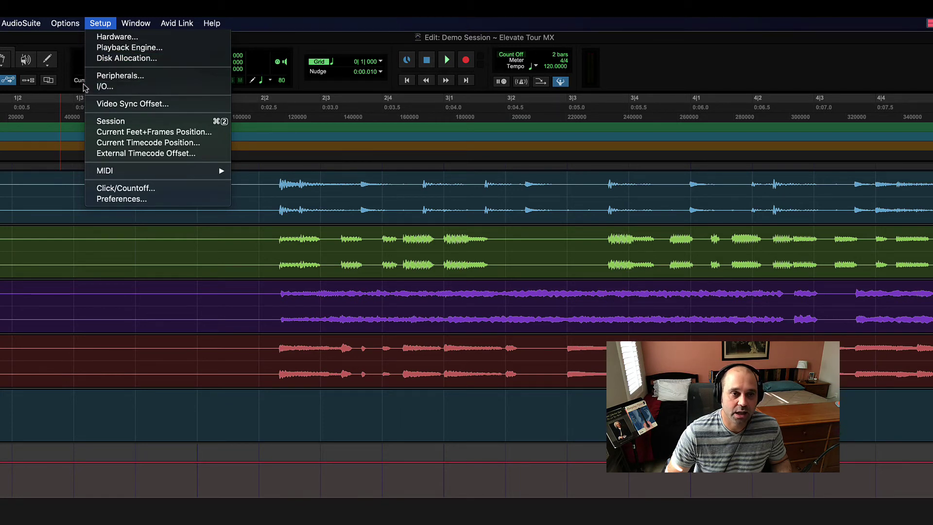
click(109, 88)
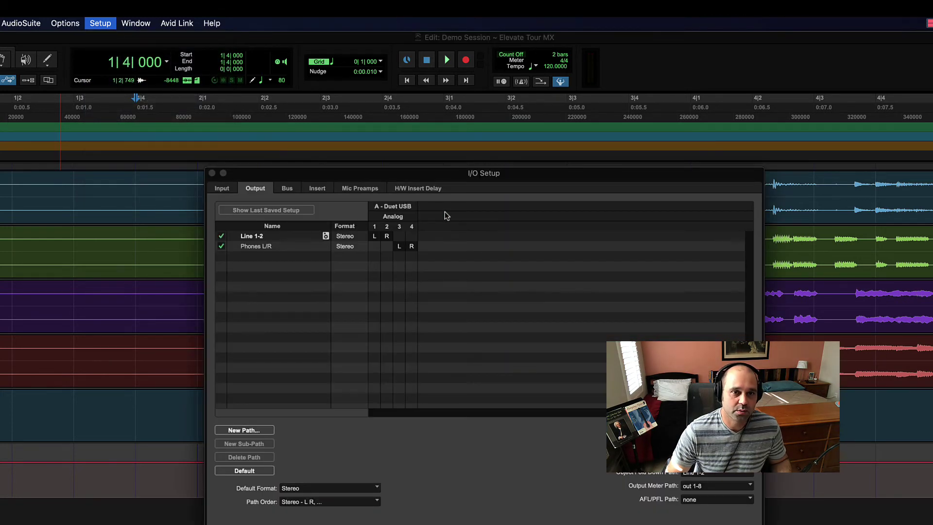
drag(365, 173, 194, 97)
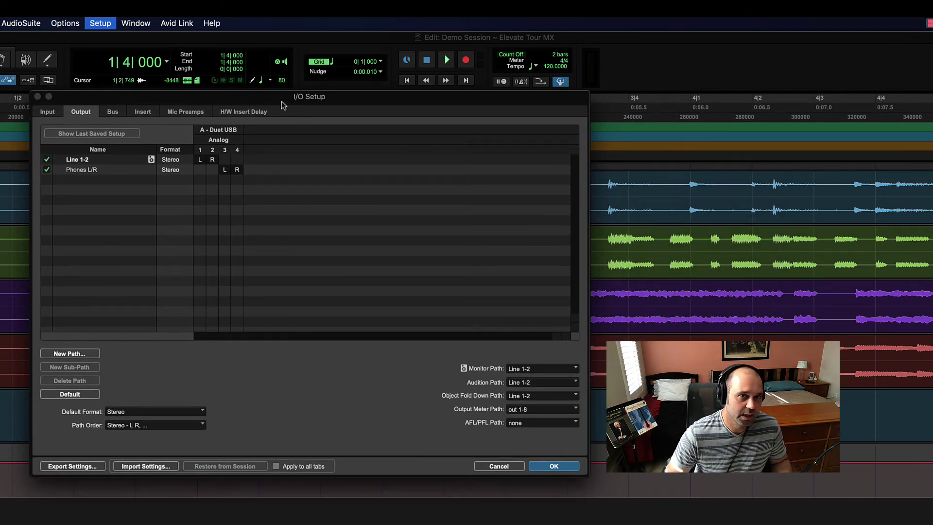
click(112, 112)
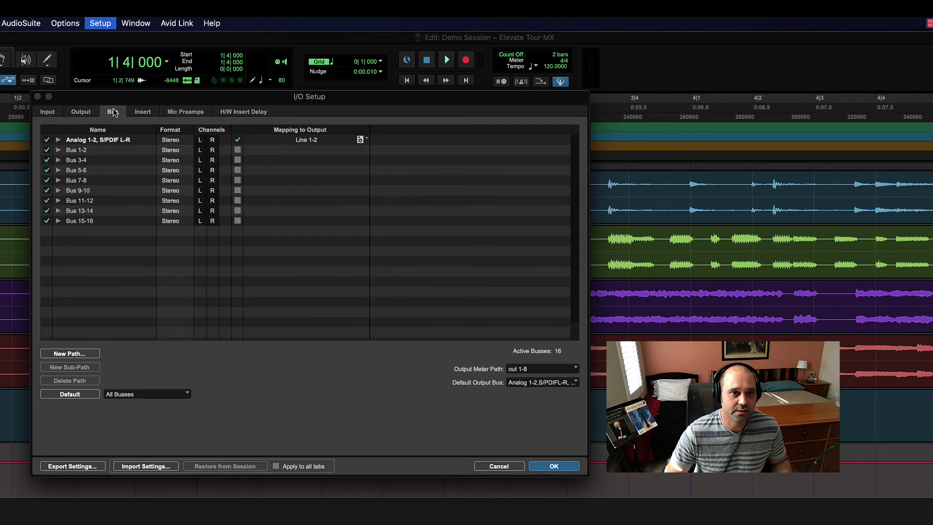
click(47, 112)
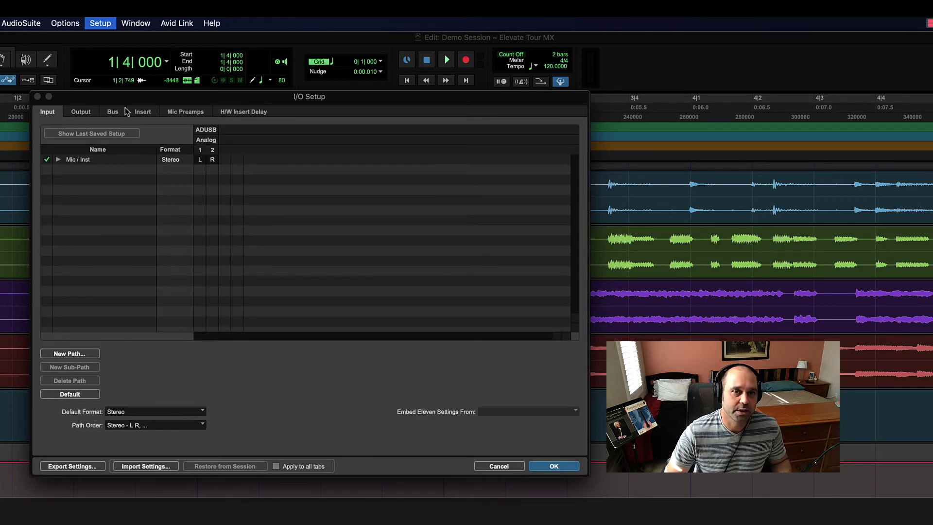
drag(240, 102, 221, 98)
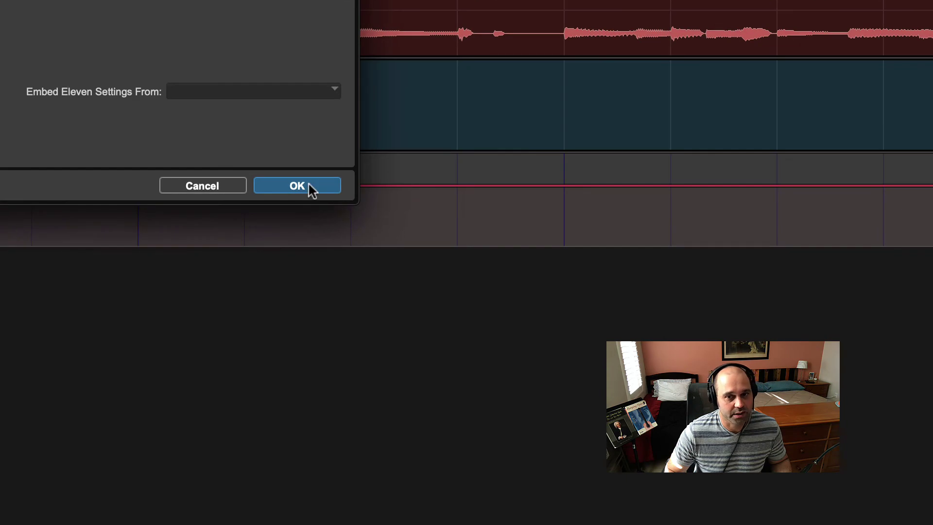
key(Return)
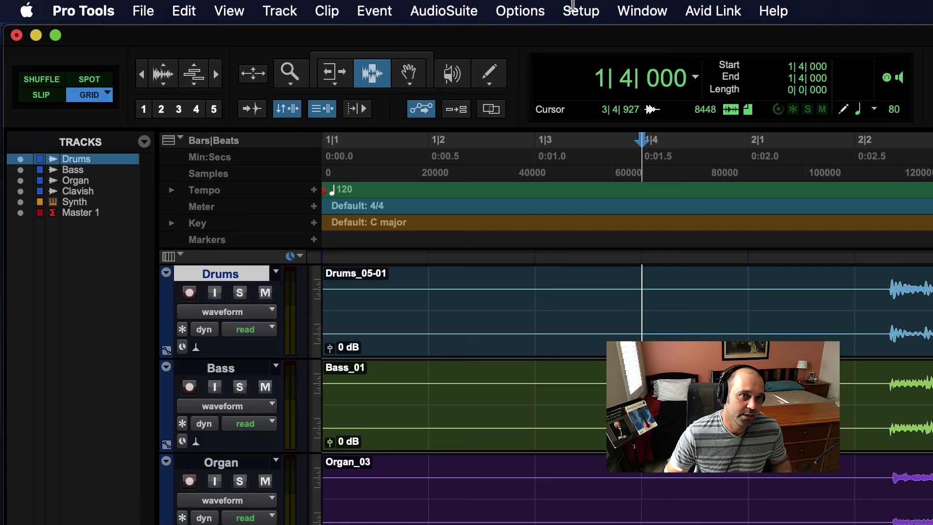
click(578, 9)
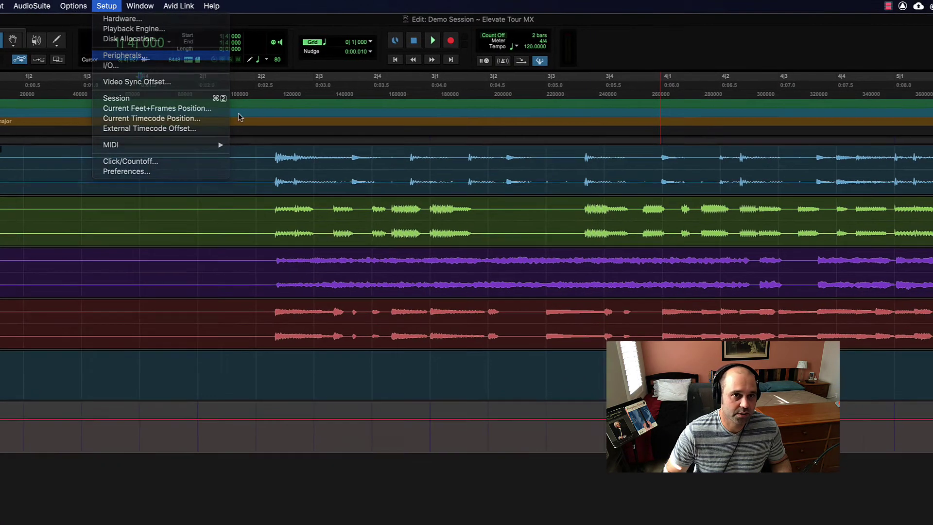
click(123, 55)
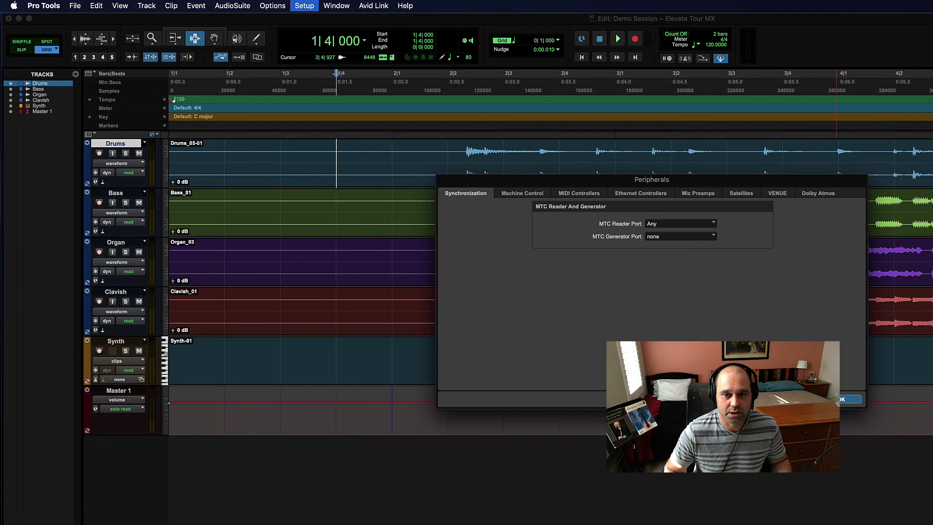
click(850, 399)
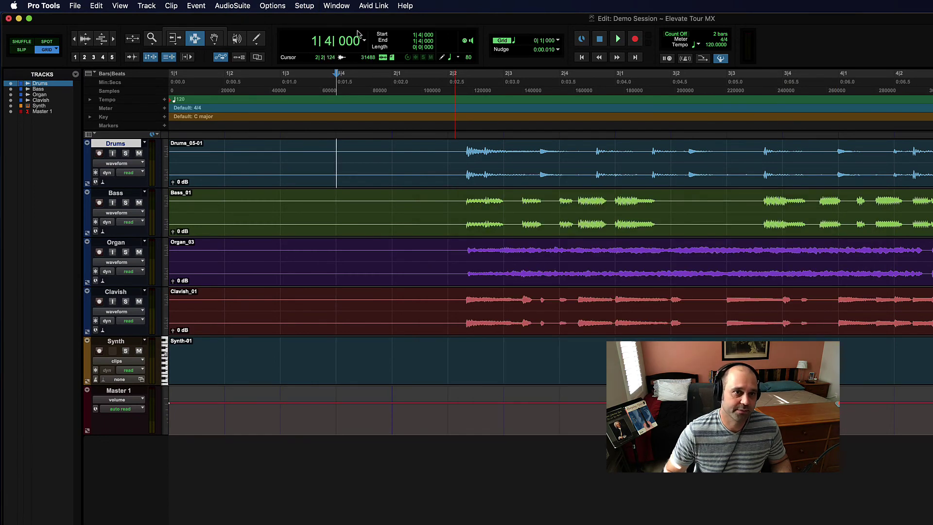
click(294, 5)
click(340, 5)
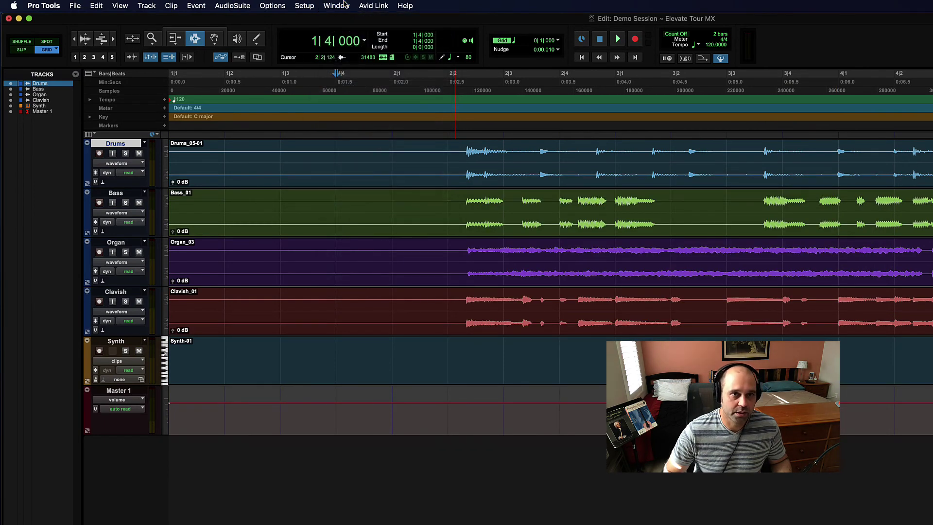
click(343, 5)
Step: Browse the Avid Link, Help, Event and AudioSuite menus, ending on the Help menu
mouse_move(376, 5)
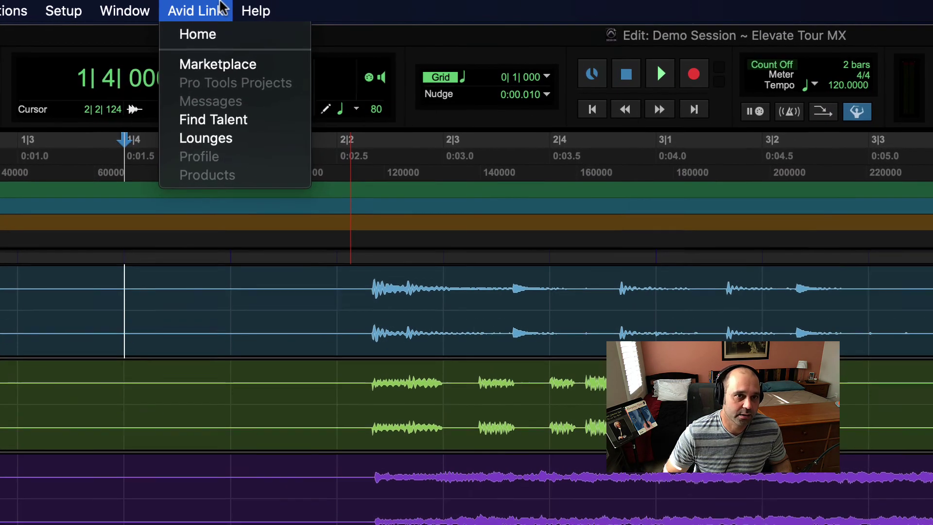
mouse_move(401, 3)
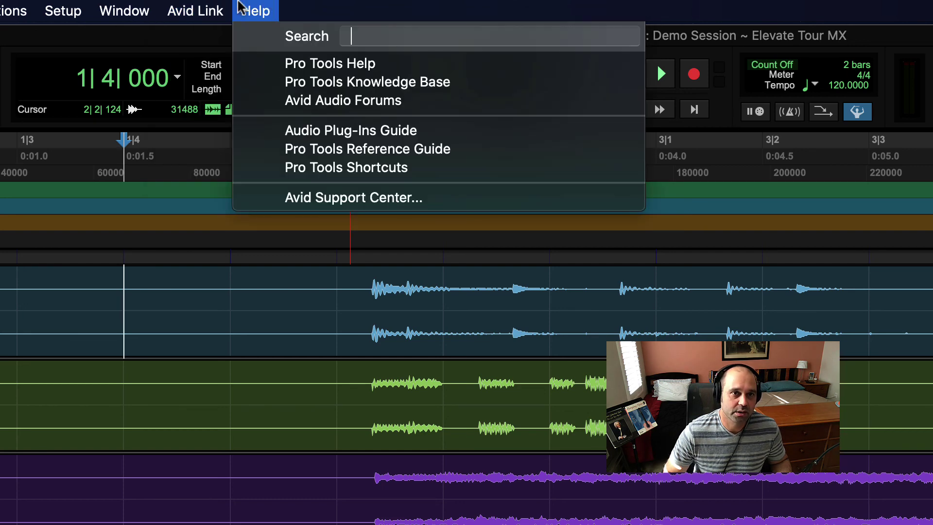
click(265, 10)
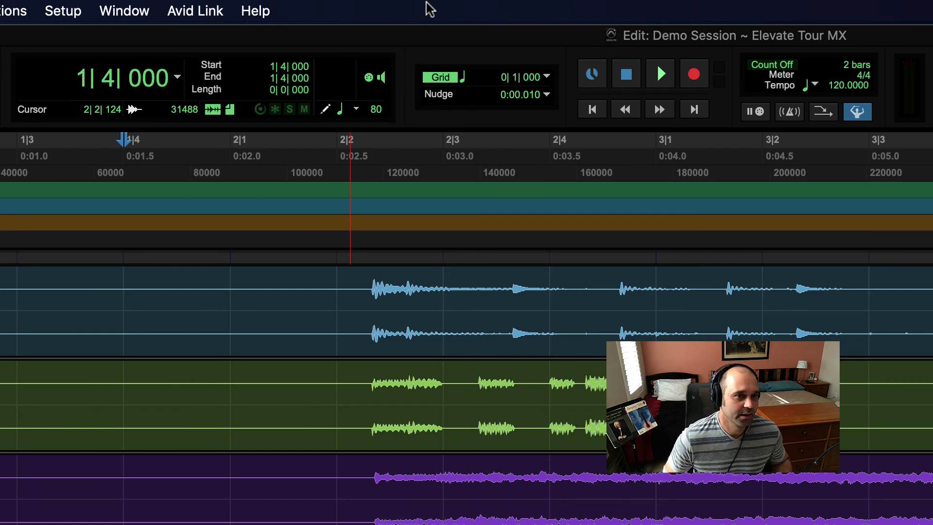
click(376, 11)
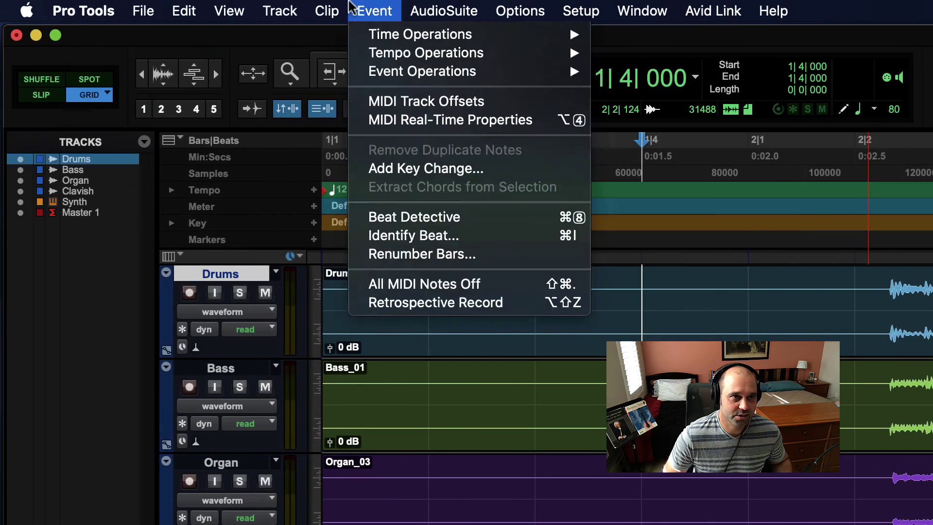
mouse_move(428, 8)
mouse_move(773, 11)
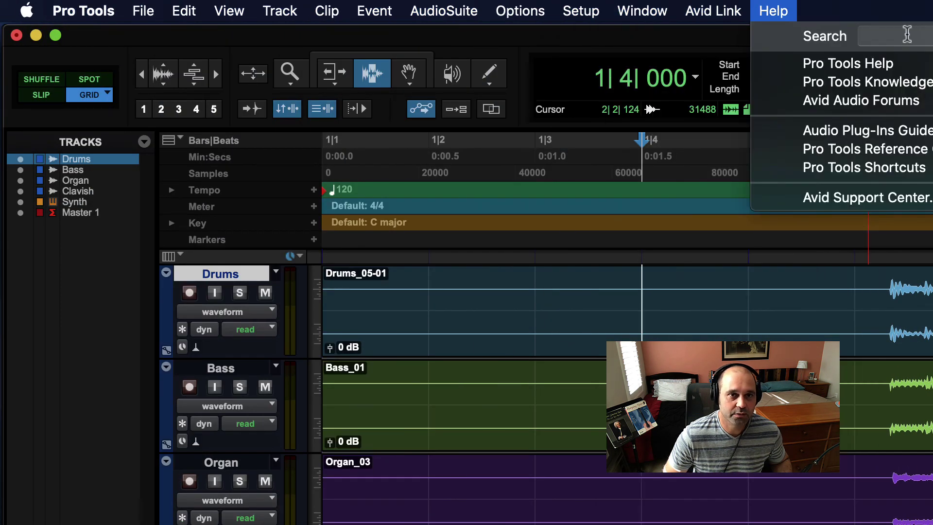